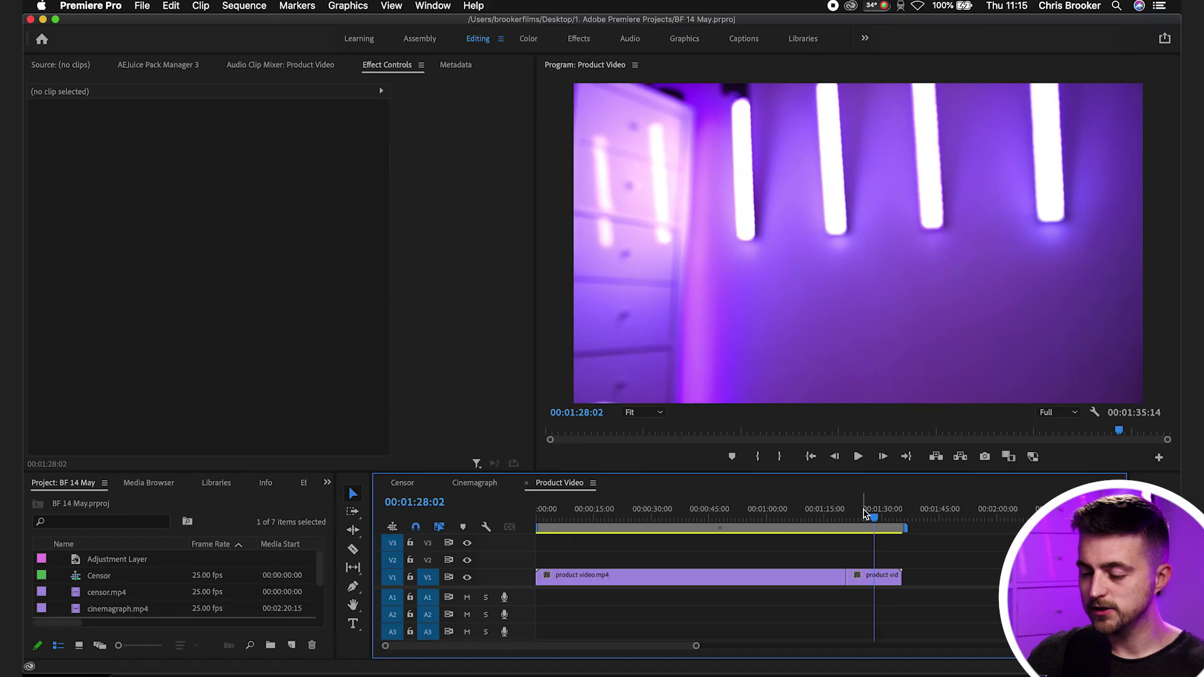
Step: Razor the footage around the camera shot and delete the unwanted parts on either side
left_click_drag(864, 514, 736, 523)
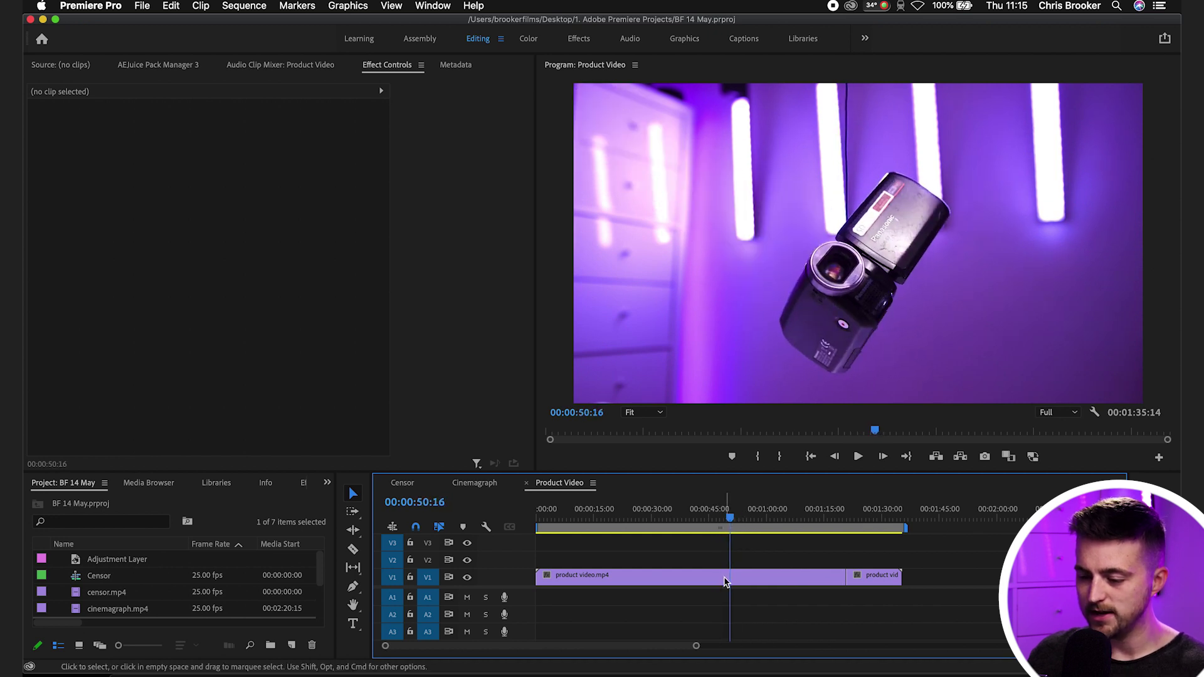
key("=")
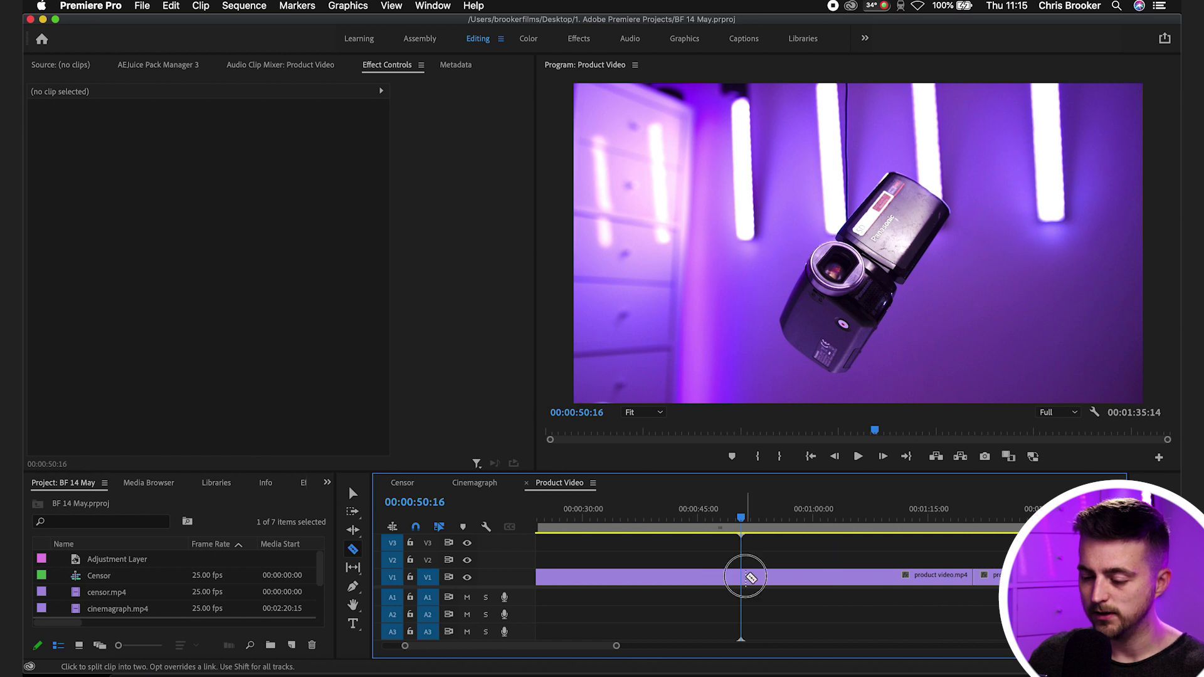
left_click(745, 577)
left_click_drag(744, 517, 791, 517)
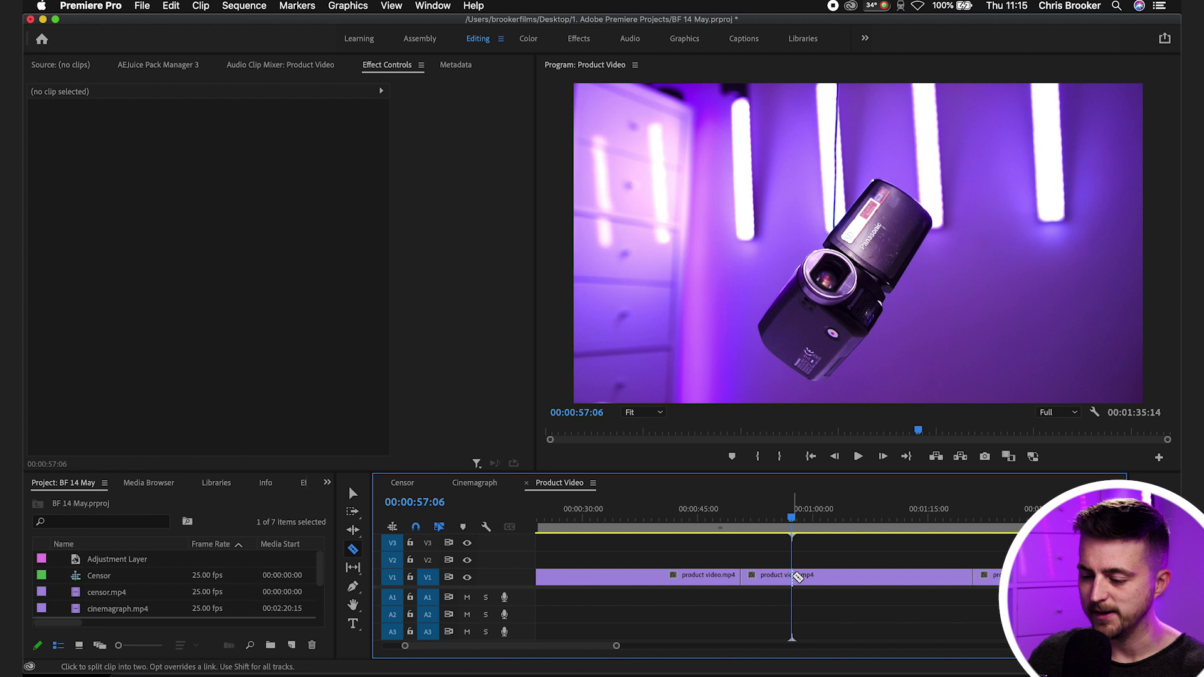
left_click(795, 577)
key("v")
left_click(823, 580)
key("Delete")
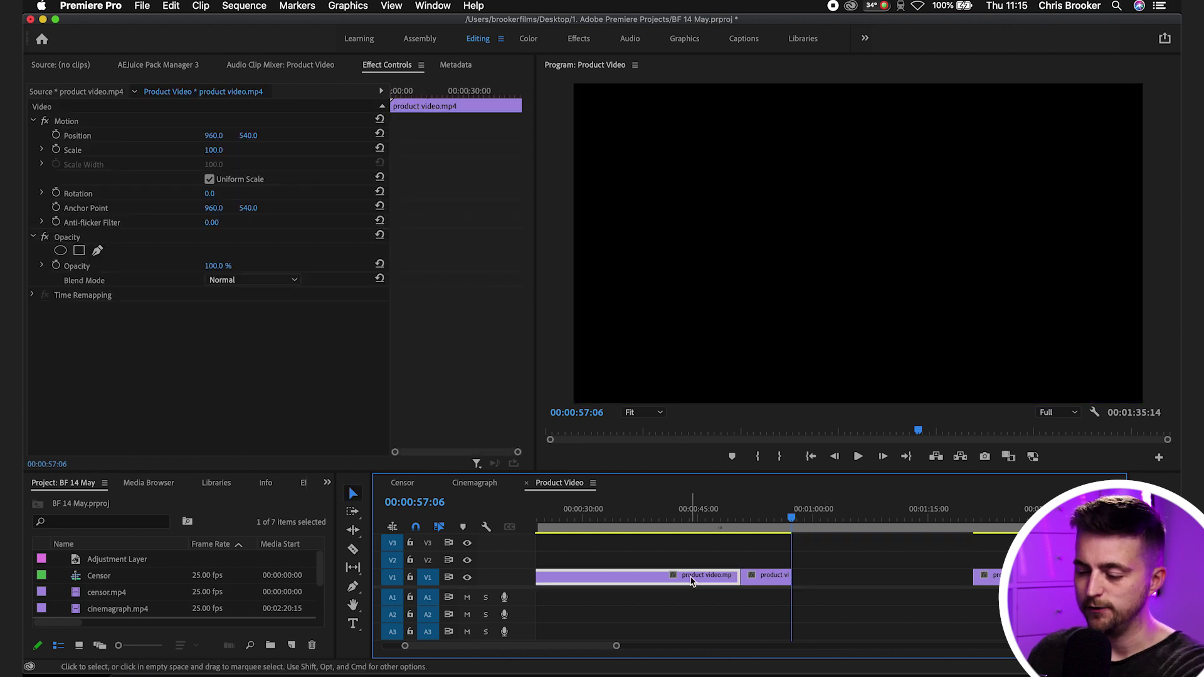
left_click(693, 572)
key("minus")
key("Delete")
Step: Play from the sequence start and trim the camera clip's end to about five seconds
key("Home")
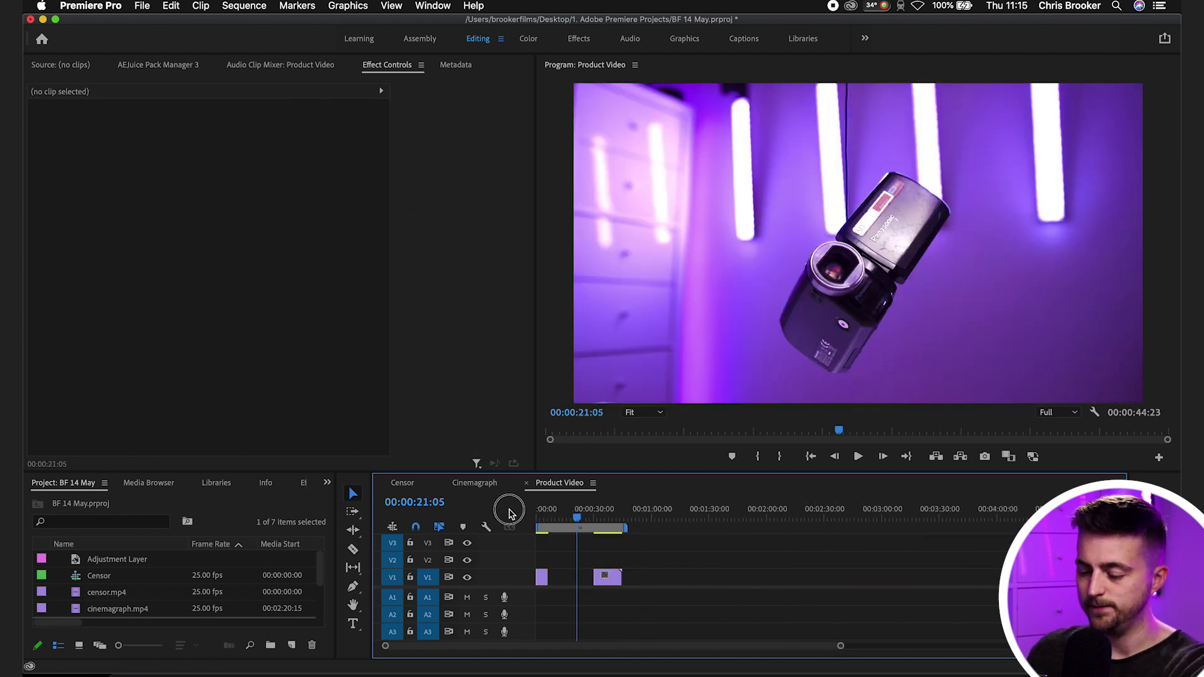
key("space")
key("equal")
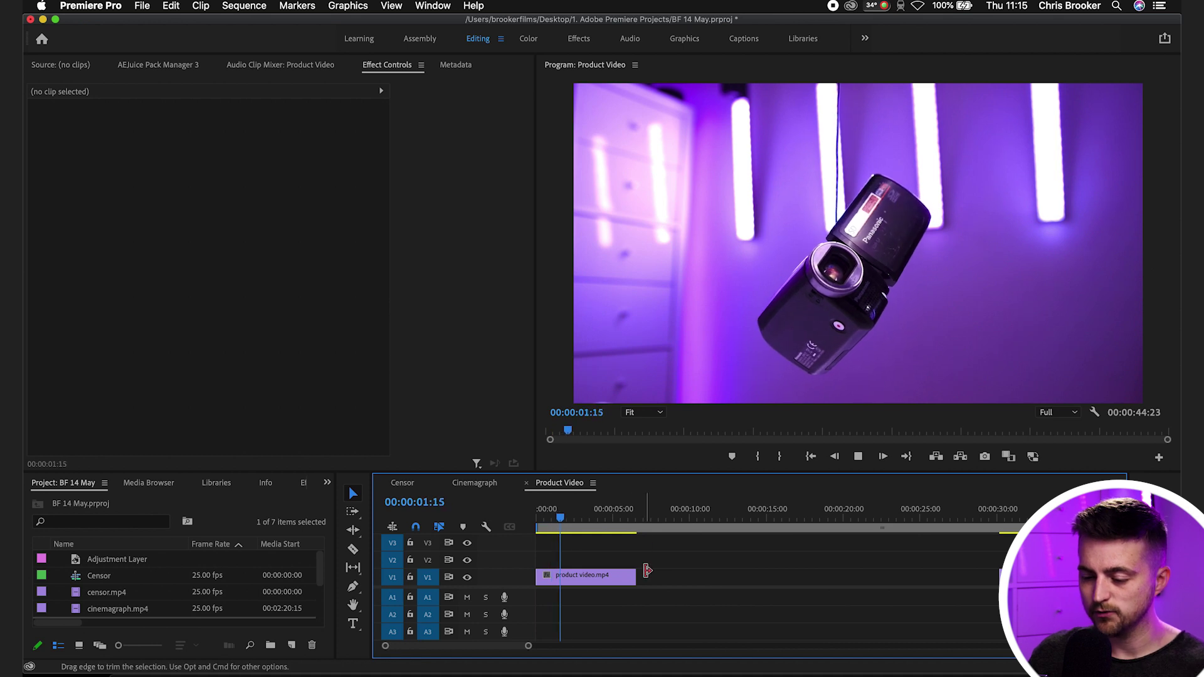
key("equal")
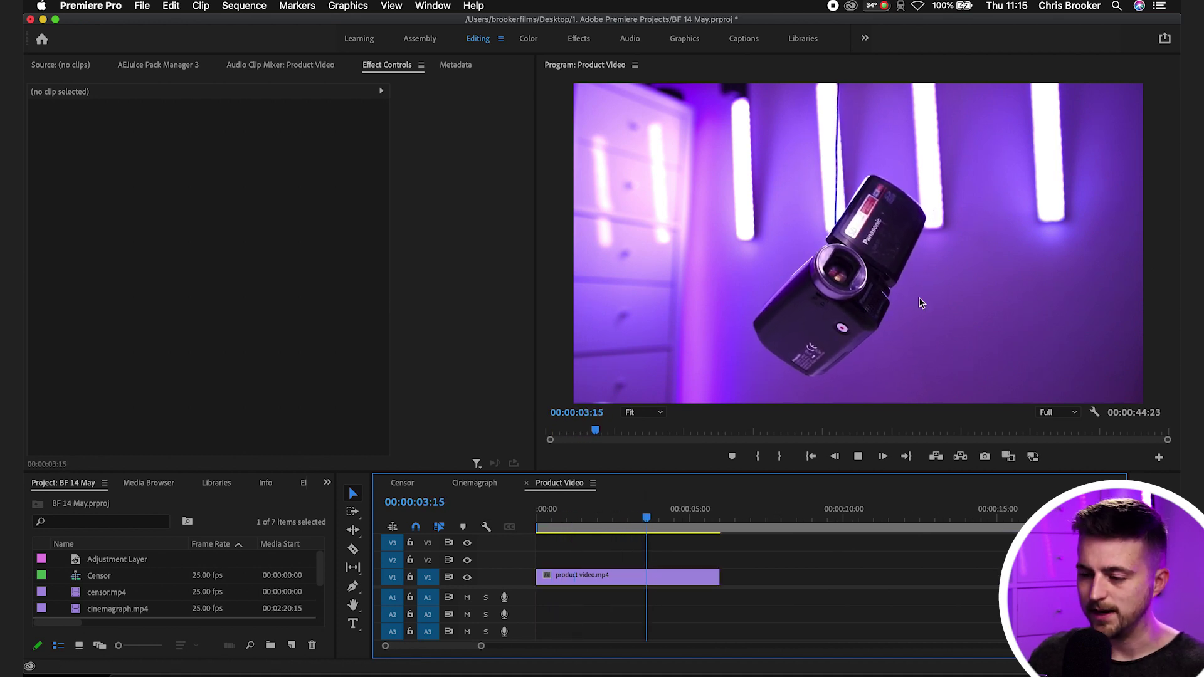
key("space")
left_click_drag(716, 573, 689, 573)
key("minus")
key("minus")
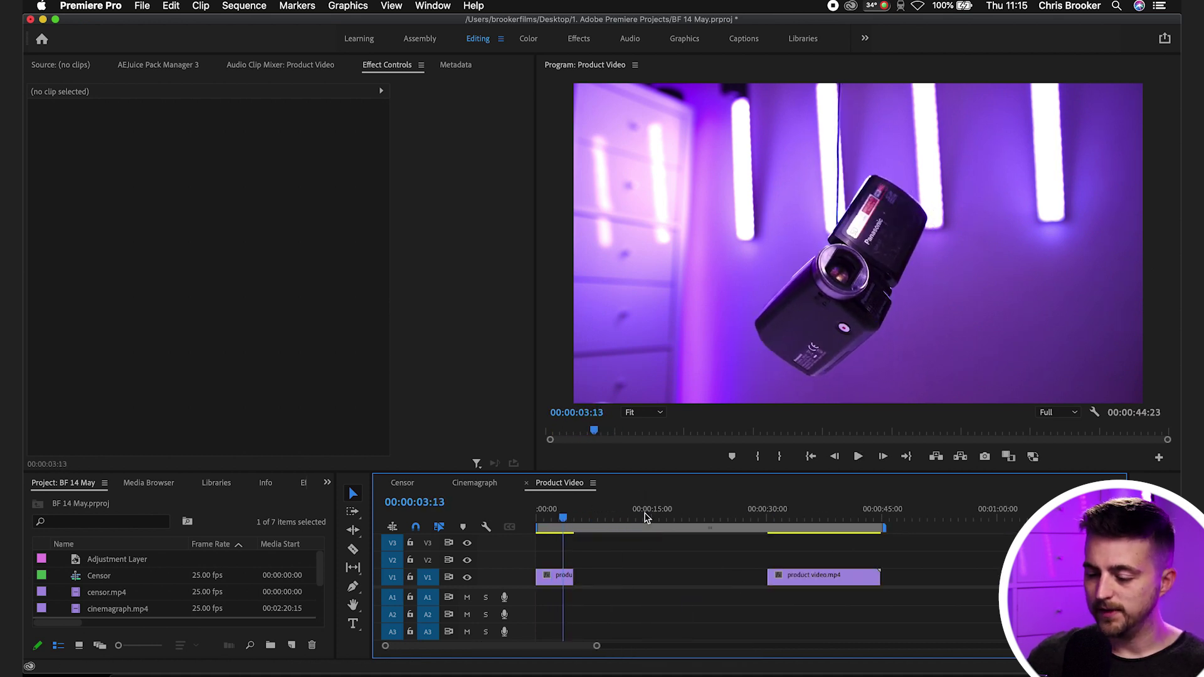
Step: Move the camera clip up to V2 and slide the background clip beneath it on V1
left_click(665, 516)
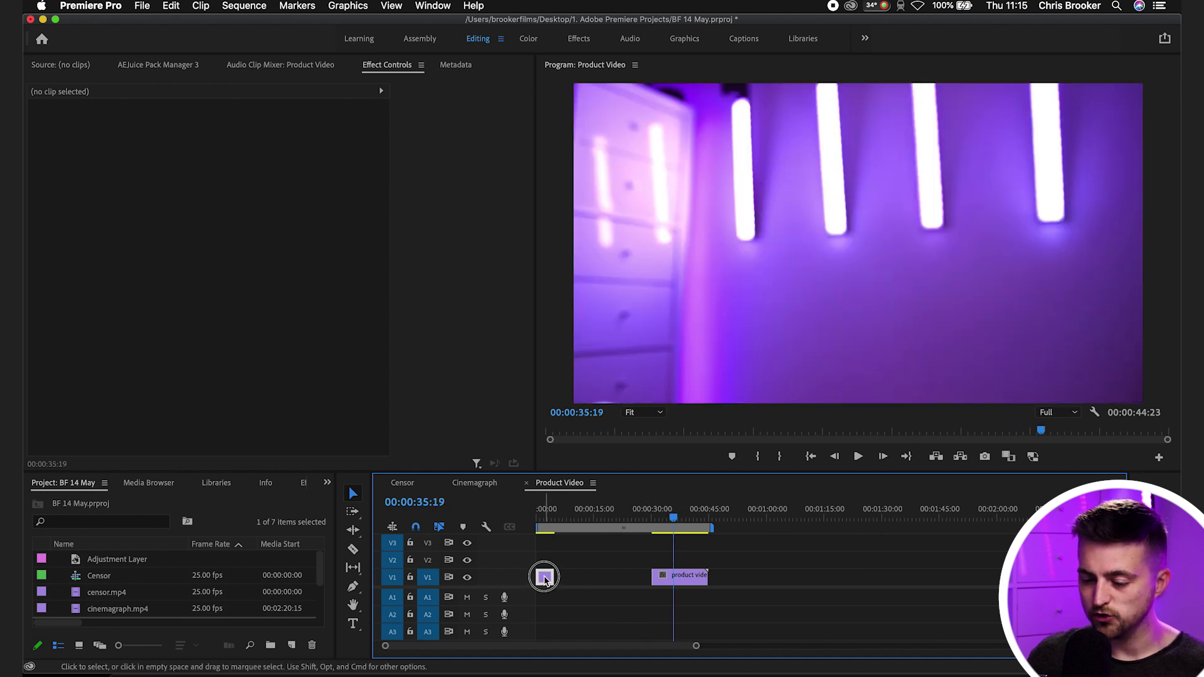
left_click_drag(544, 576, 549, 570)
left_click_drag(543, 518, 546, 518)
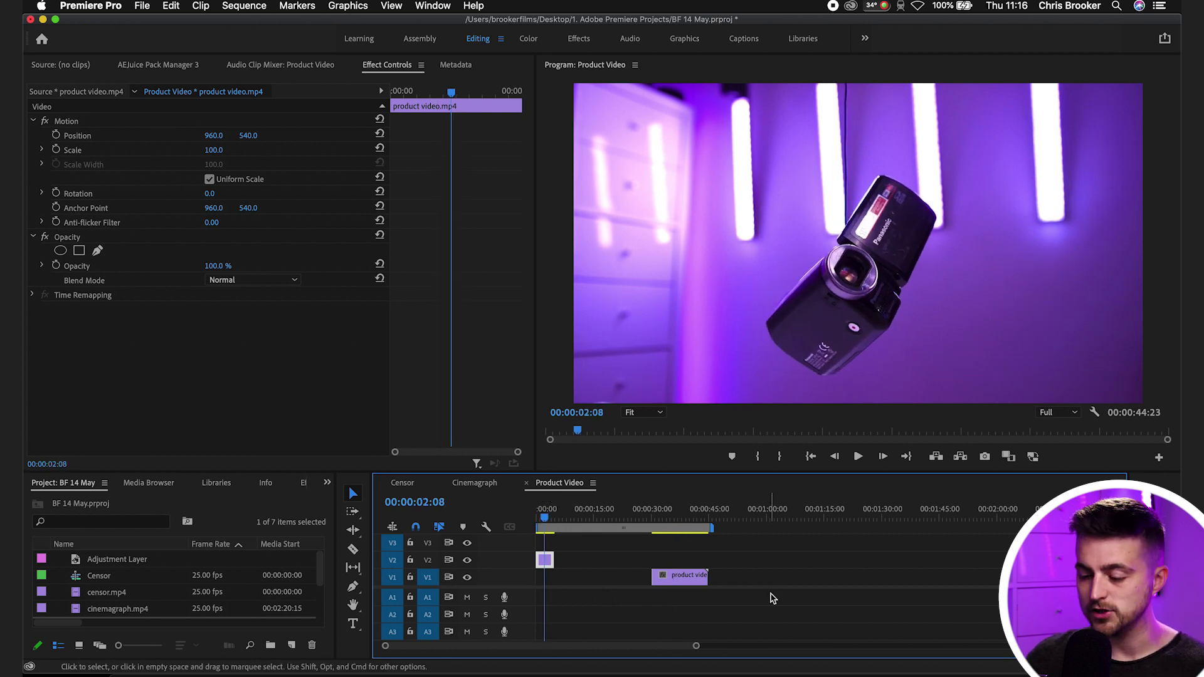
left_click_drag(688, 577, 567, 577)
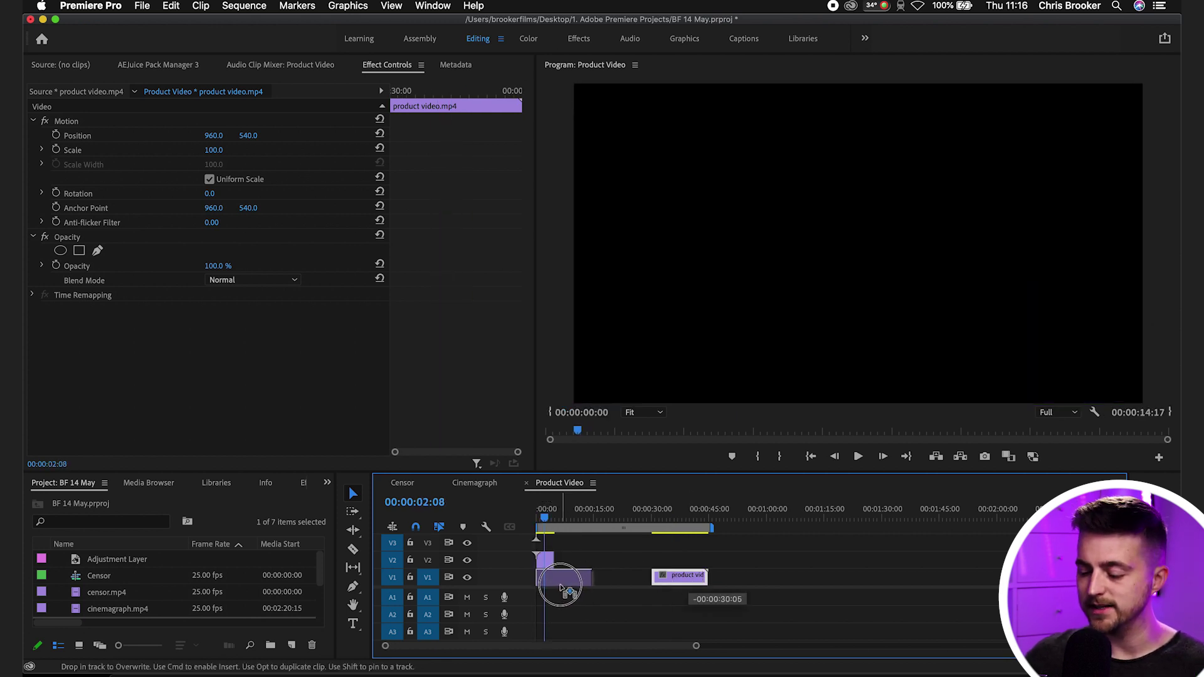
Step: Split the background clip where the camera clip ends and delete the leftover footage
key("=")
key("=")
key("=")
key("=")
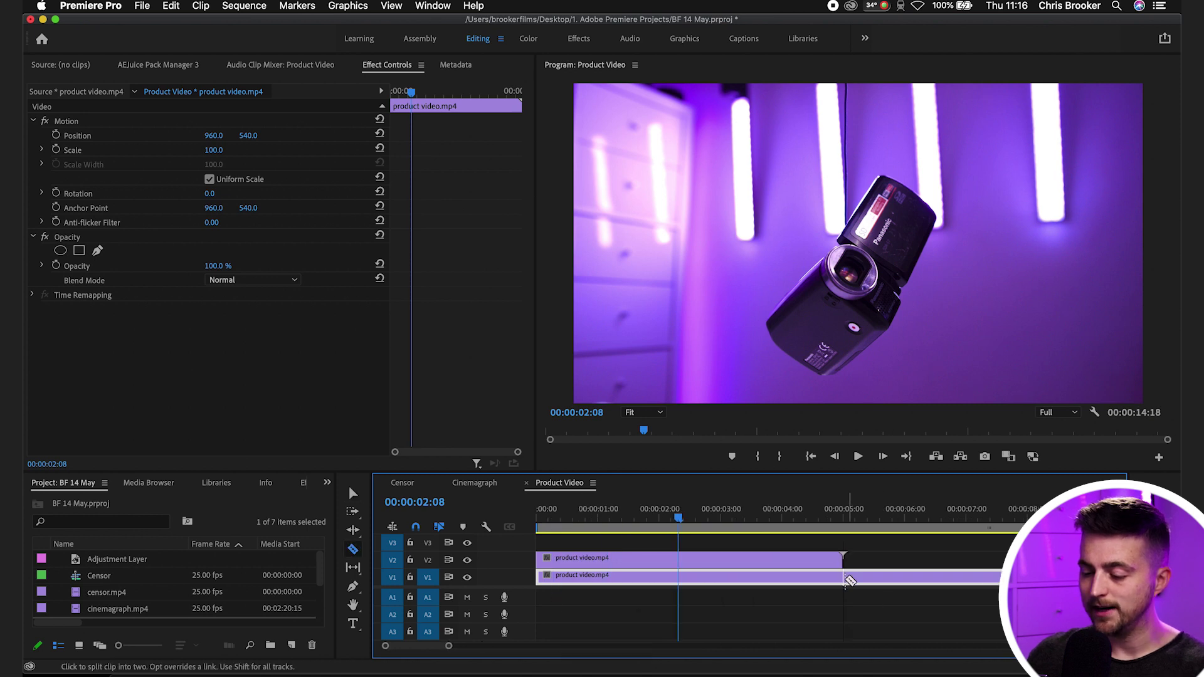
left_click(845, 577)
key("v")
left_click(865, 575)
key("Delete")
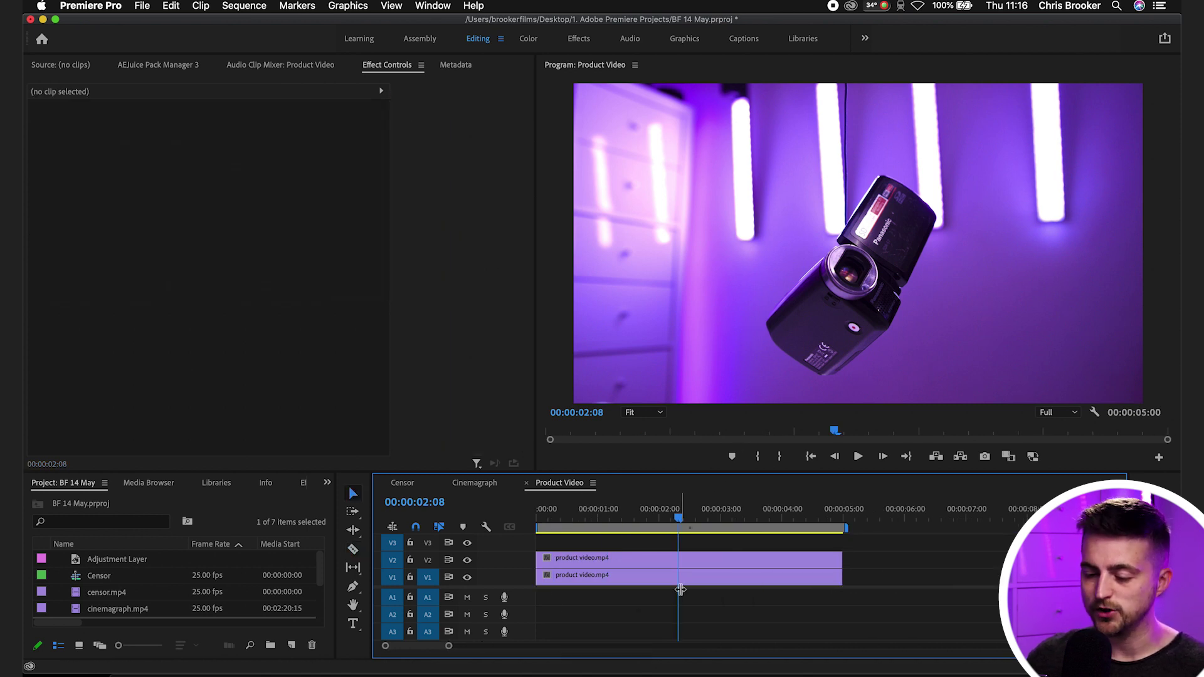
left_click(665, 578)
Step: Toggle V2's visibility repeatedly to compare camera and empty background, leaving V2 visible
left_click(467, 561)
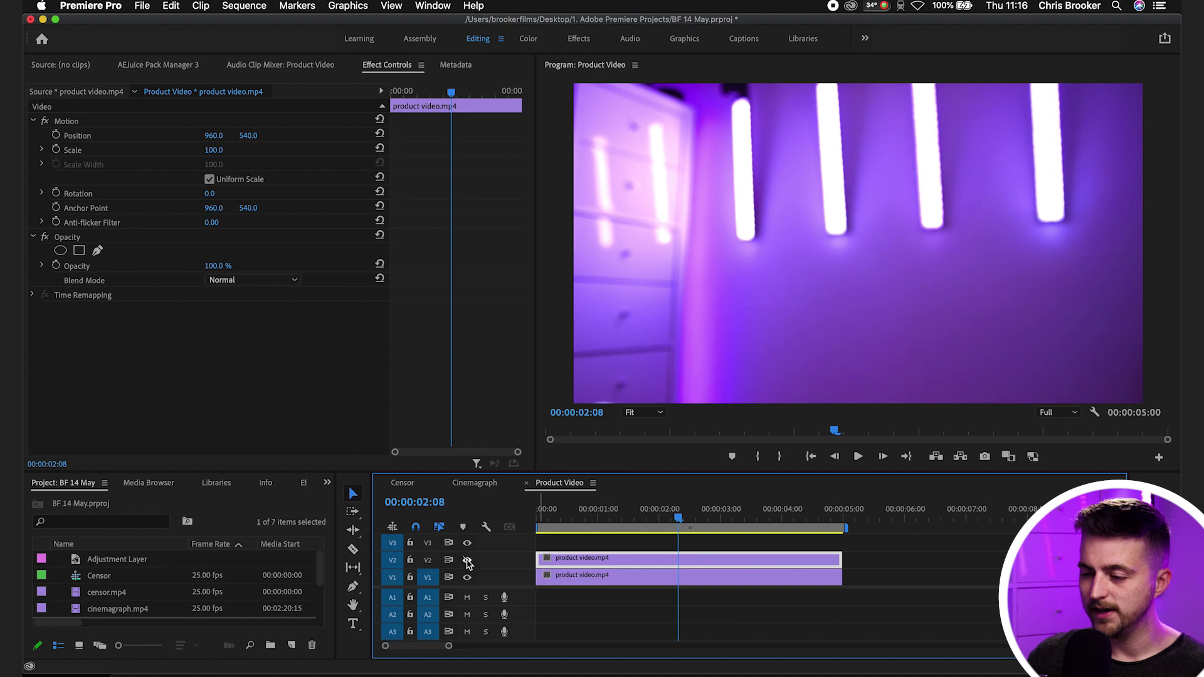
left_click(467, 561)
left_click(468, 561)
left_click(467, 561)
left_click(467, 561)
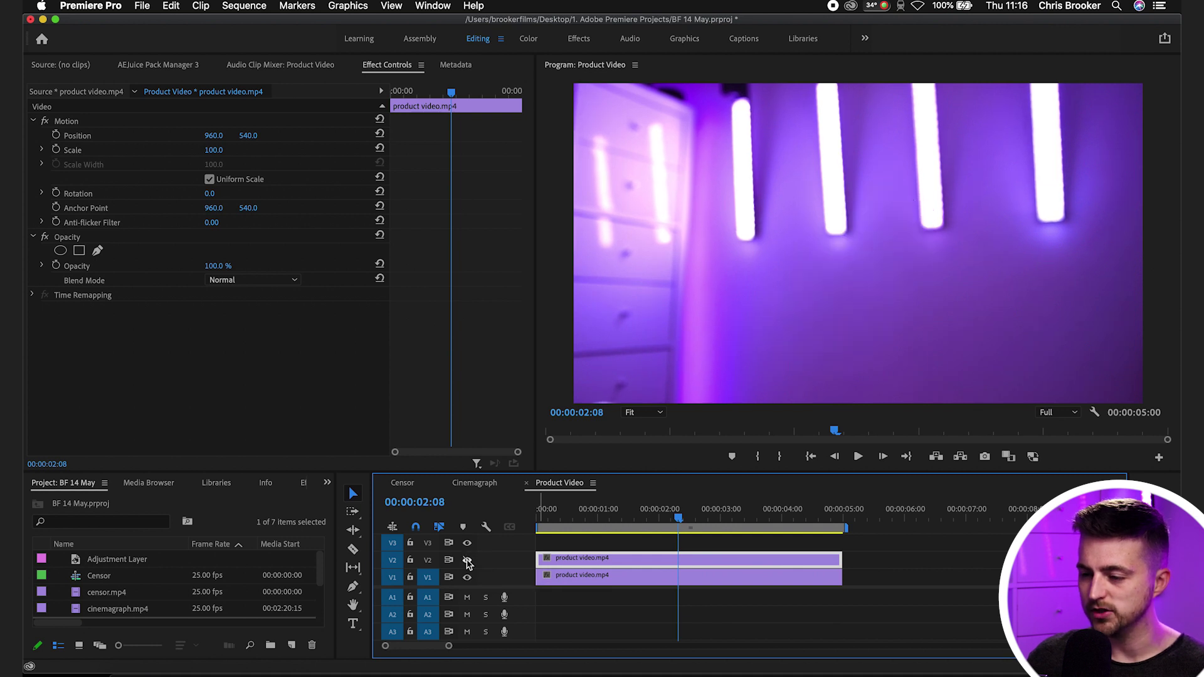
left_click(467, 561)
left_click(467, 561)
left_click(467, 561)
left_click(467, 561)
left_click(467, 561)
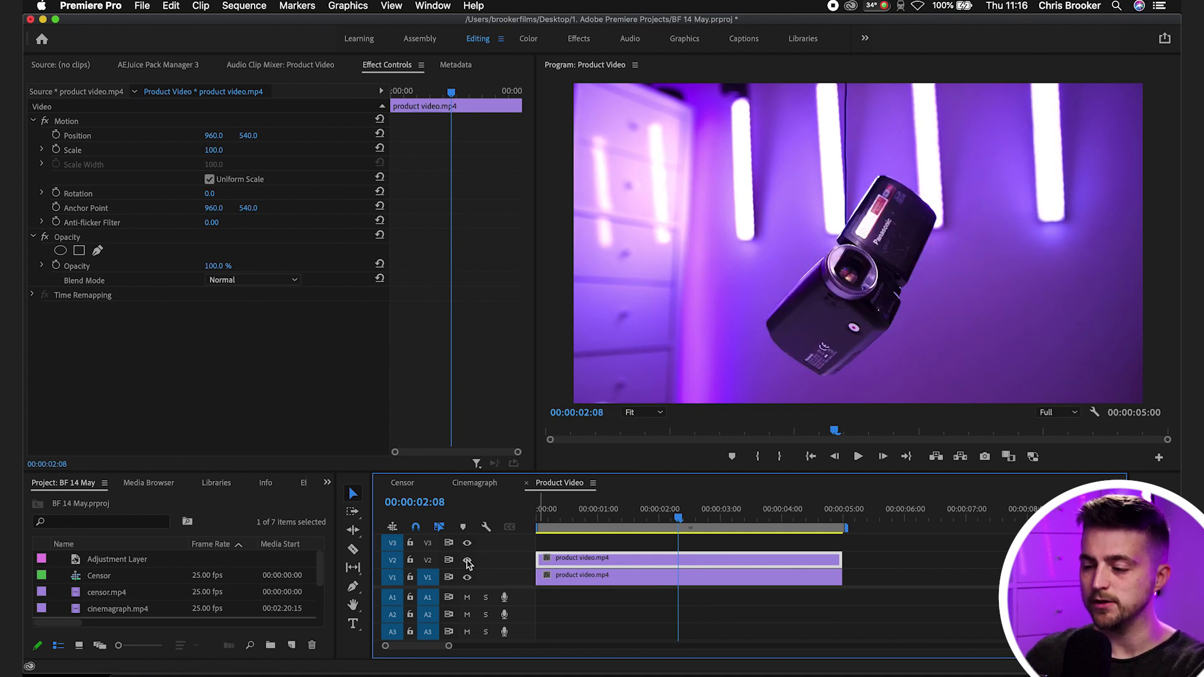
left_click(467, 561)
left_click(467, 561)
left_click(467, 561)
left_click(467, 561)
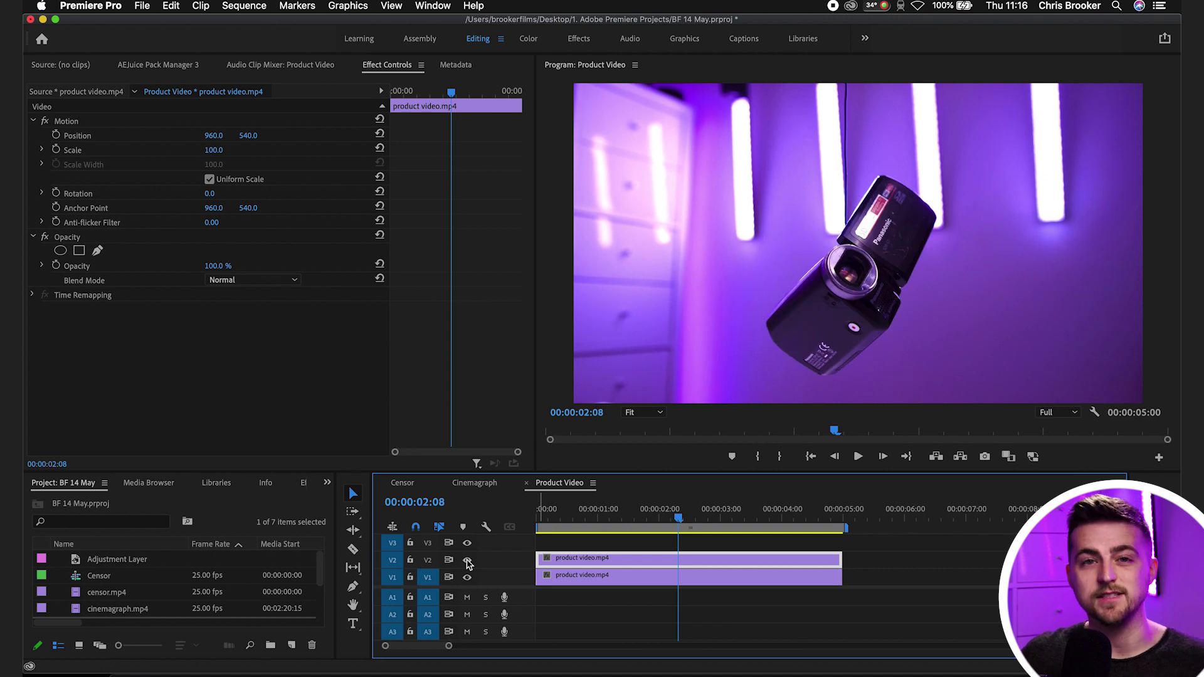
left_click(467, 561)
left_click(467, 561)
left_click(467, 561)
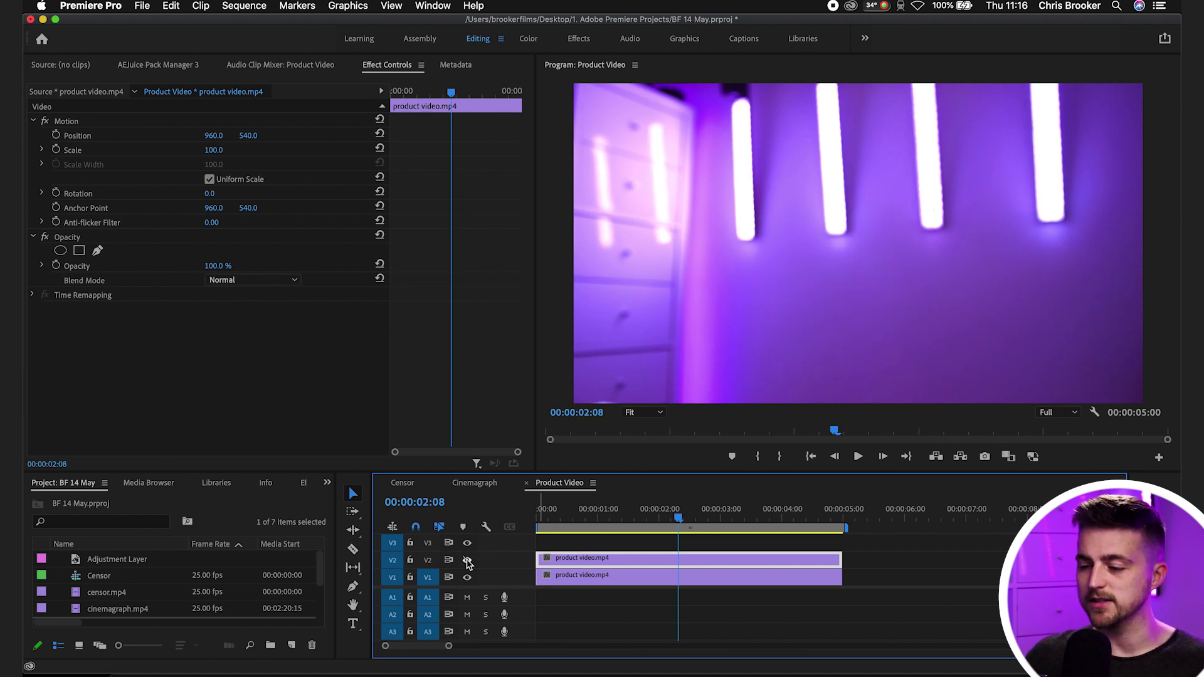
left_click(467, 561)
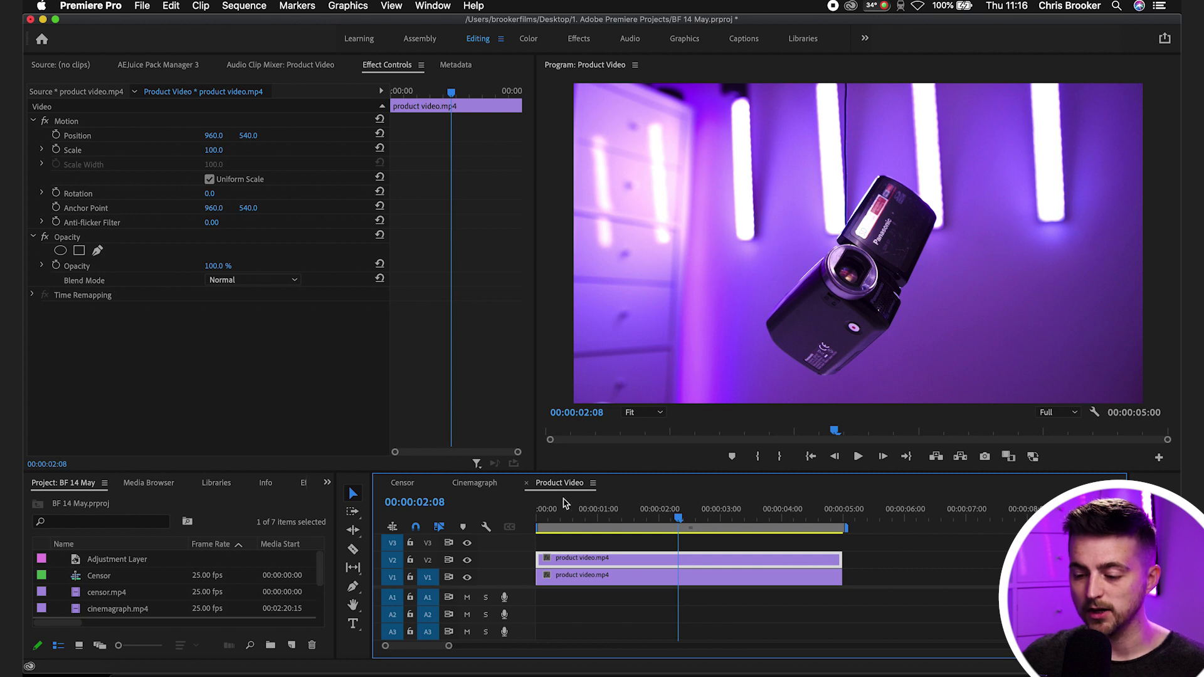
Step: Add a hand-drawn pen mask to the camera clip's Opacity effect at the sequence start
left_click_drag(564, 504, 518, 529)
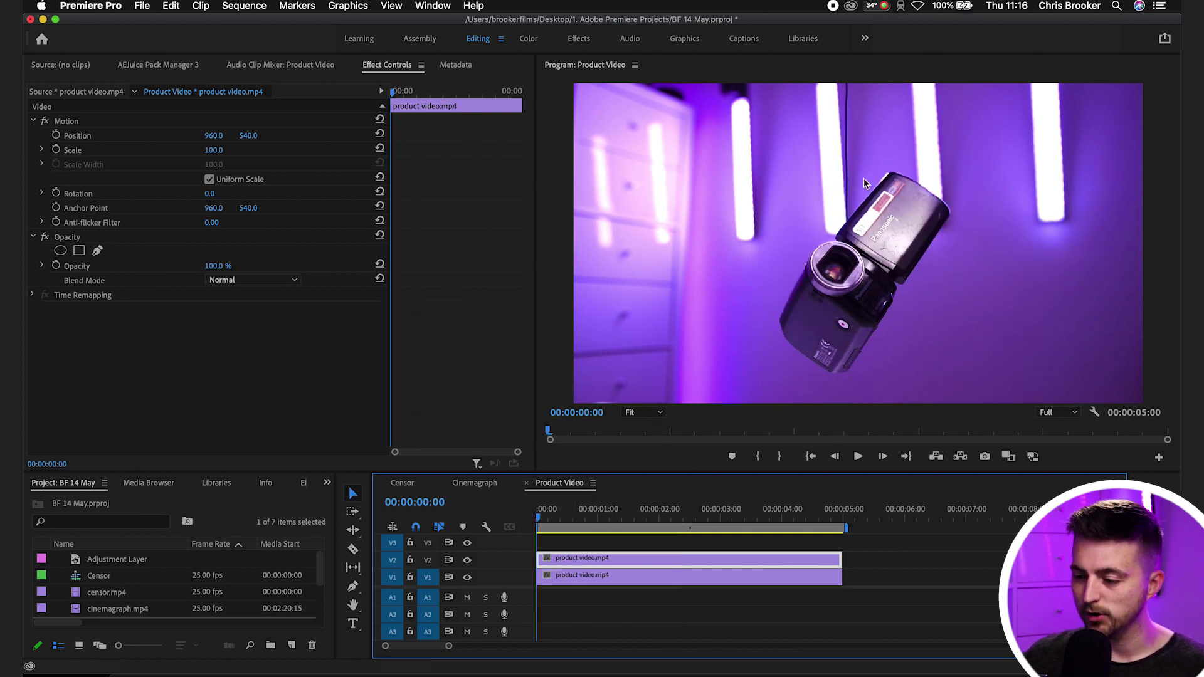
left_click(66, 238)
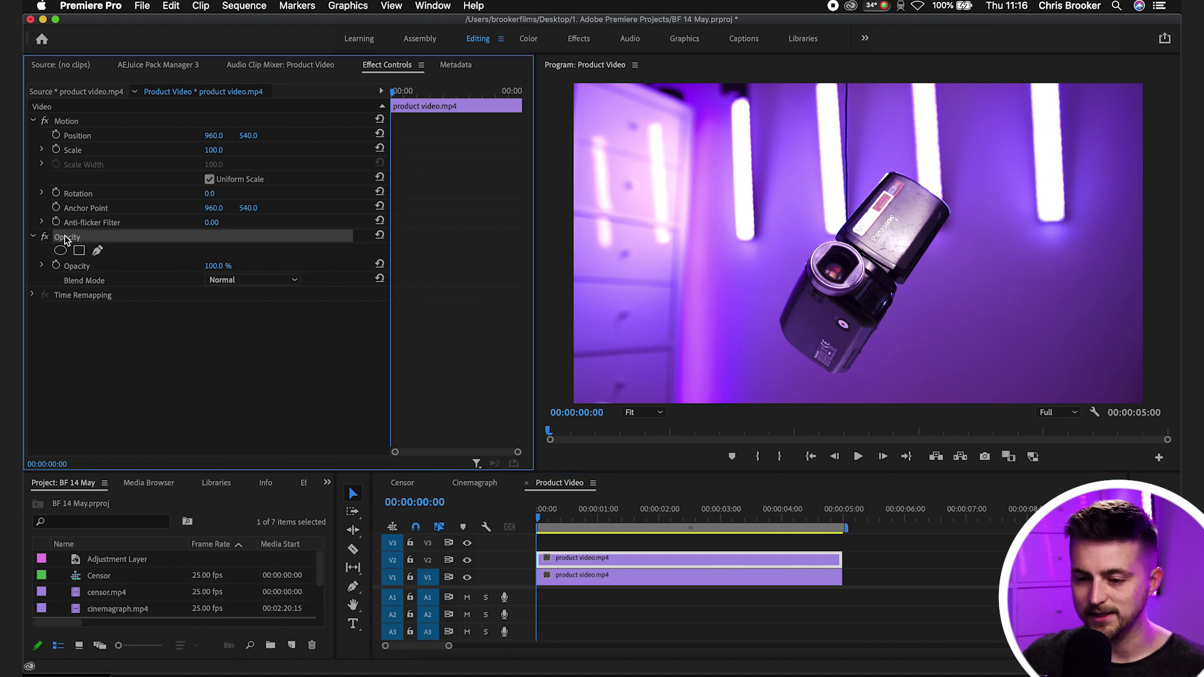
left_click(97, 253)
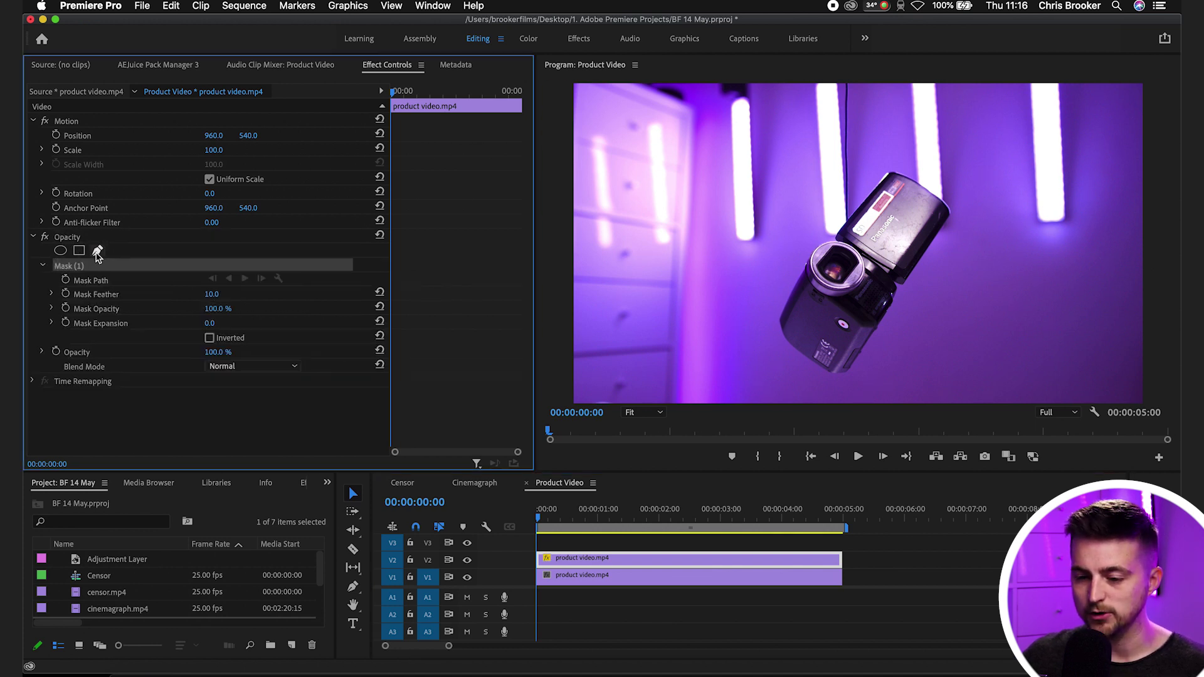
Step: Inspect the cable at 200% and 400%, then at 50% close the mask path around it
left_click(631, 414)
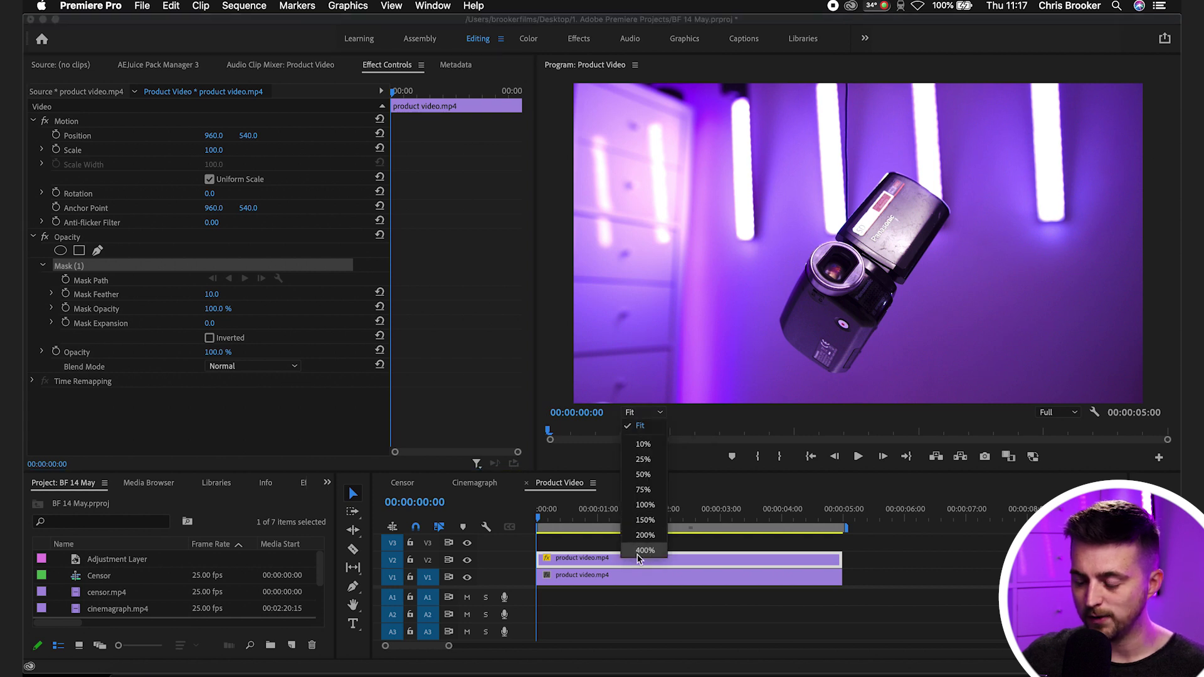
left_click(646, 536)
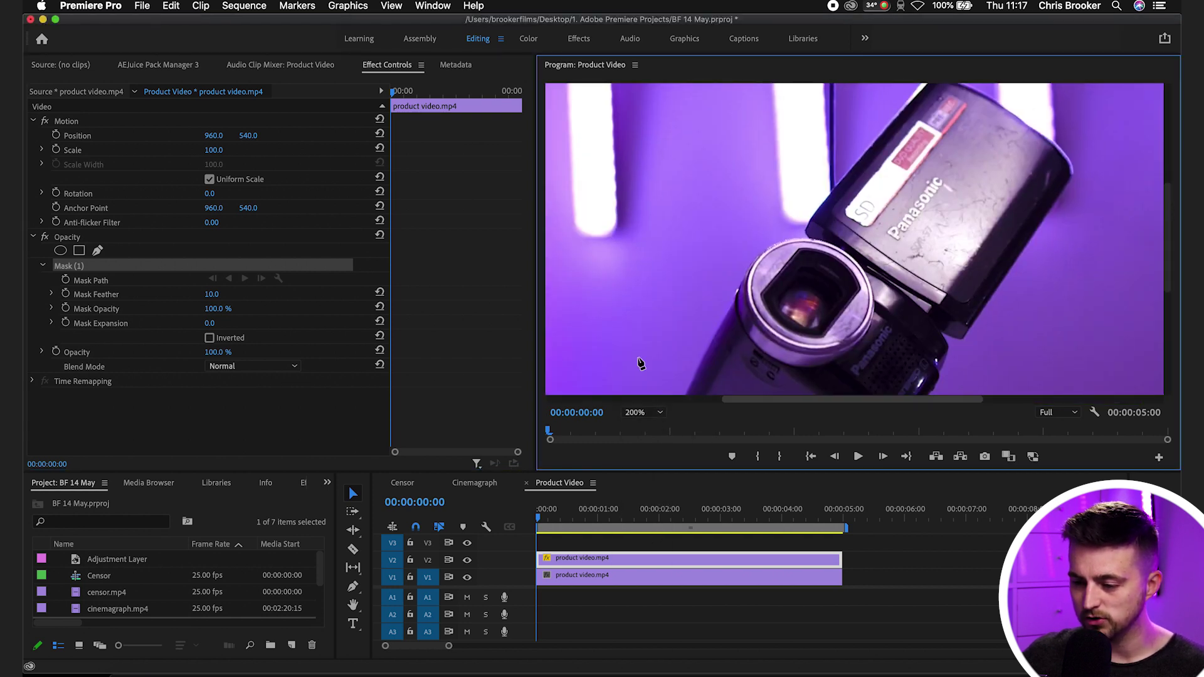
left_click(649, 419)
left_click(643, 550)
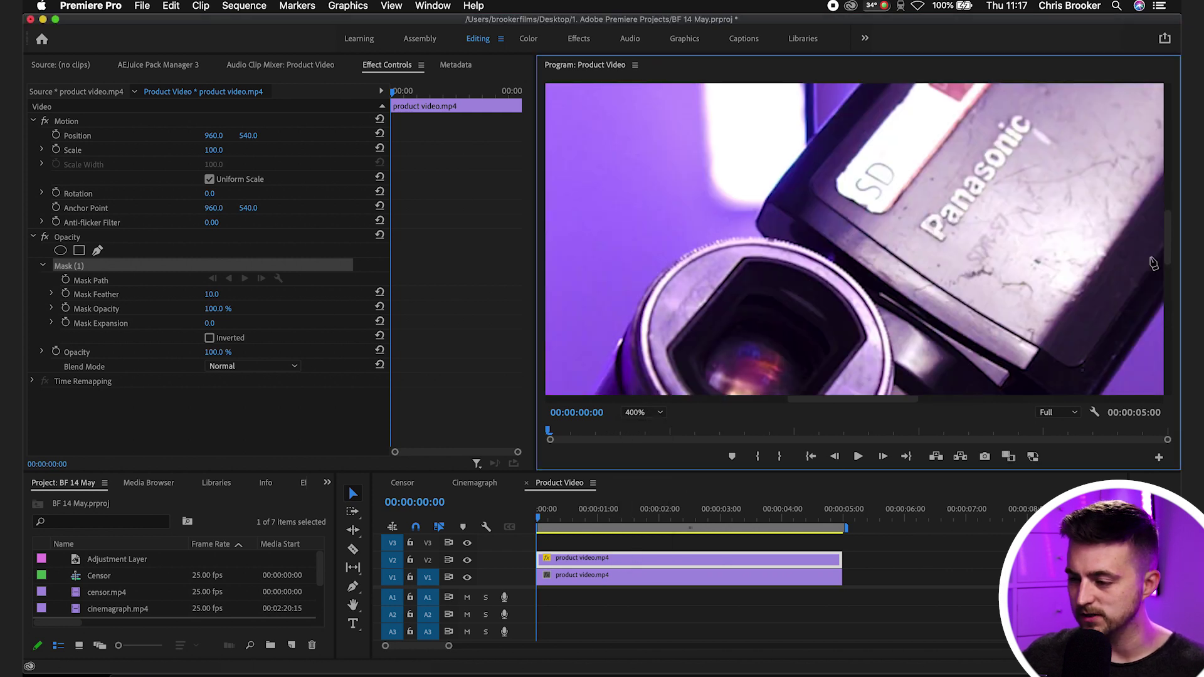
left_click_drag(1166, 254, 1169, 232)
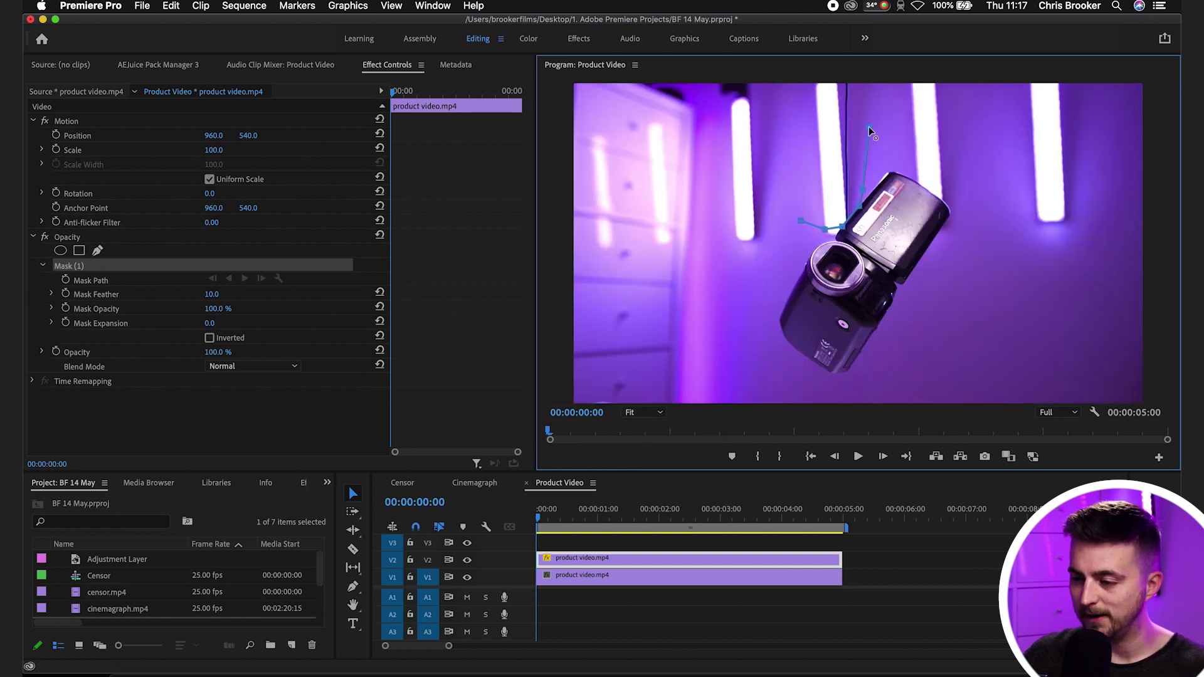
left_click(633, 412)
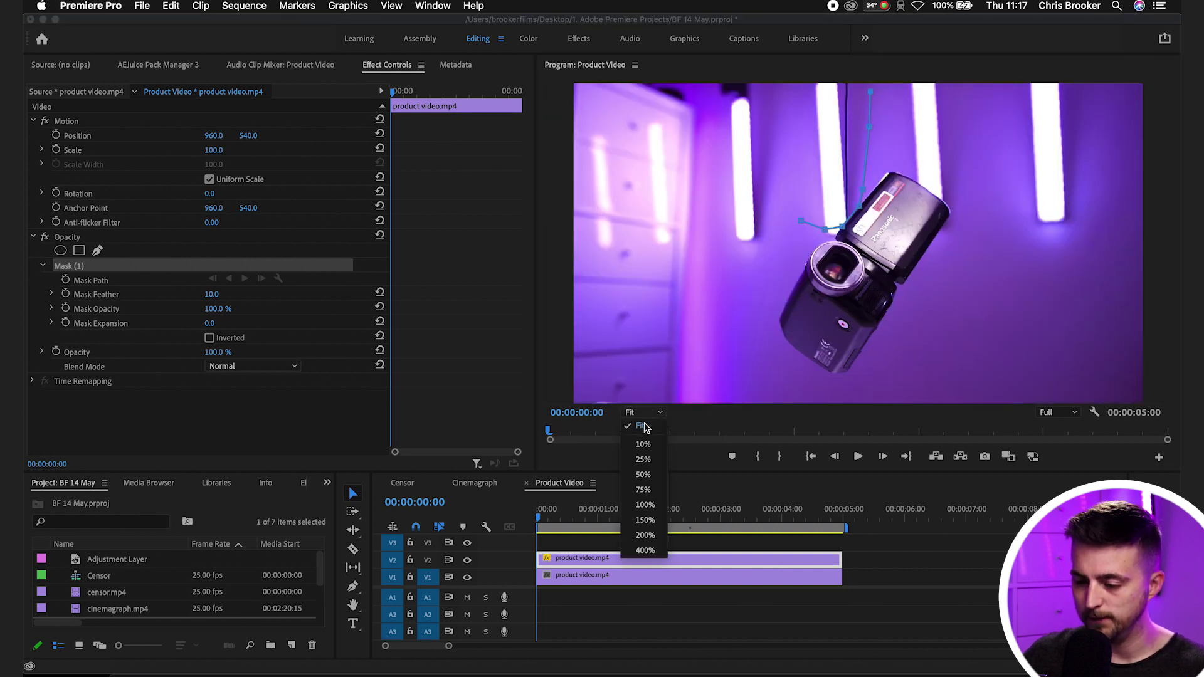
left_click(635, 474)
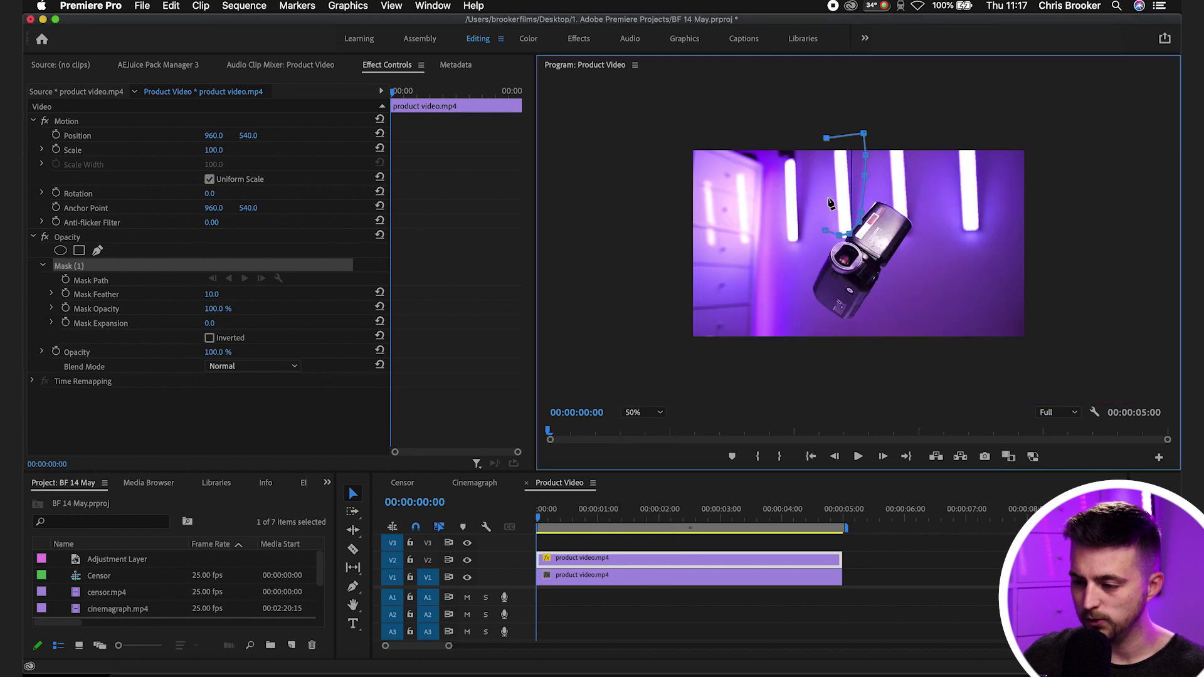
left_click(825, 231)
left_click(641, 412)
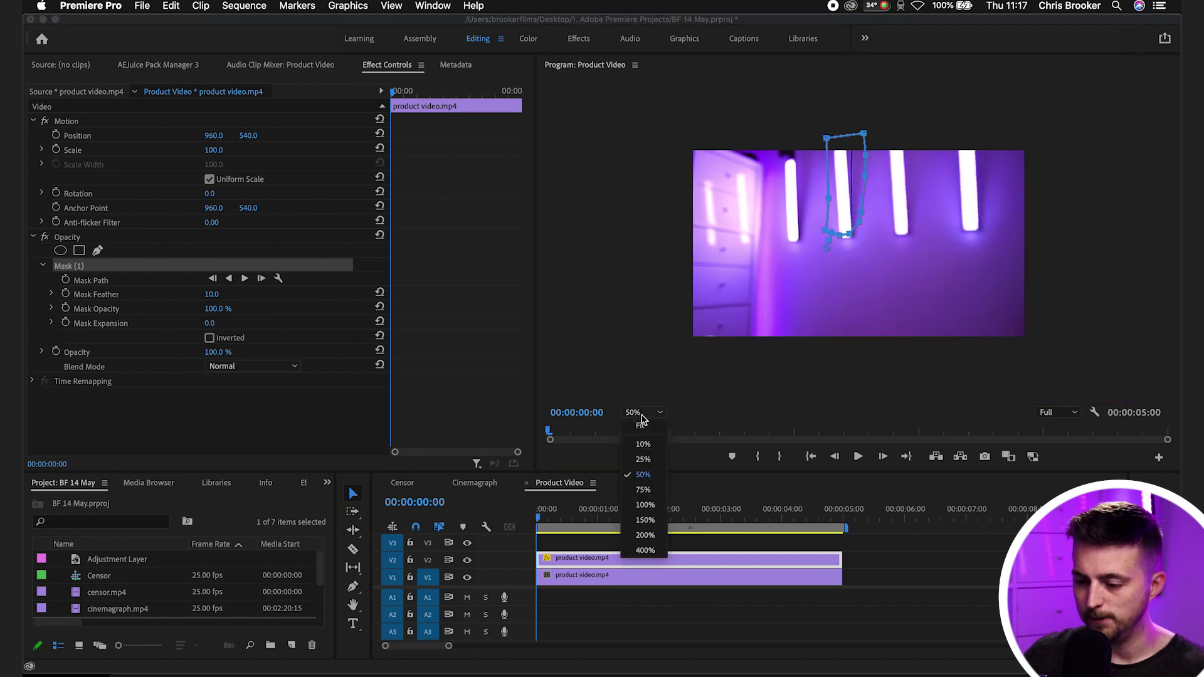
Step: Fit the program view and invert Mask (1) so the camera reappears
left_click(639, 428)
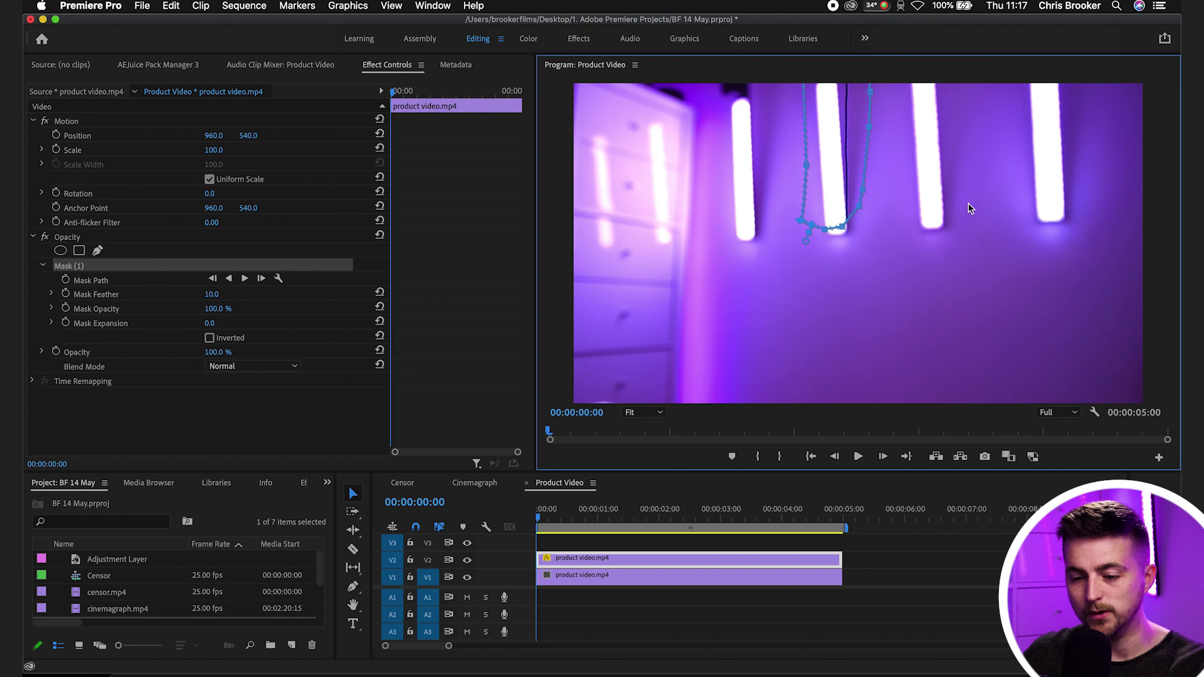
left_click(71, 267)
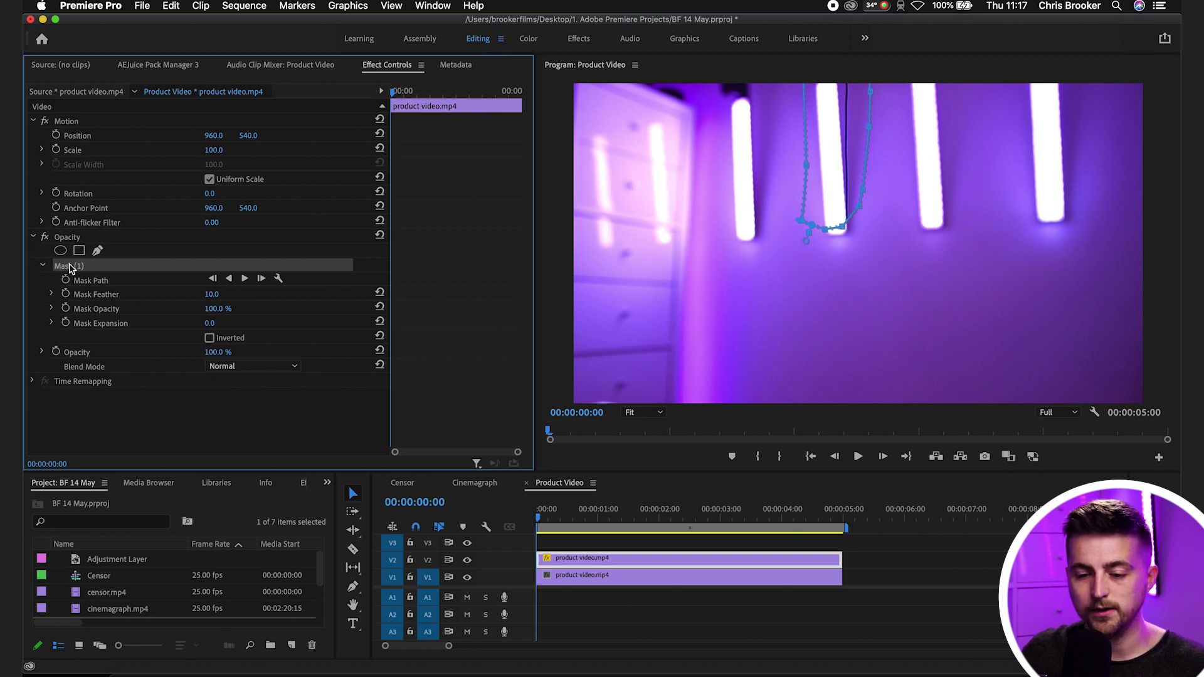
left_click(209, 338)
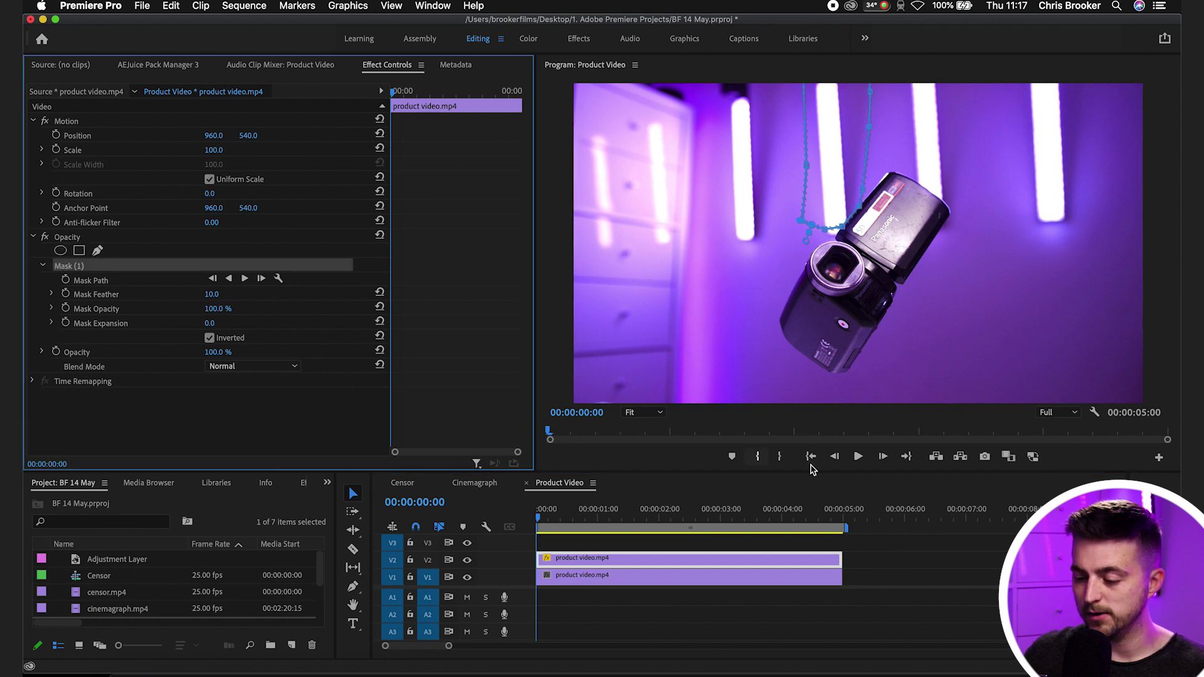
Step: Deselect the clip and play the sequence to preview it, then return to the start
left_click(879, 587)
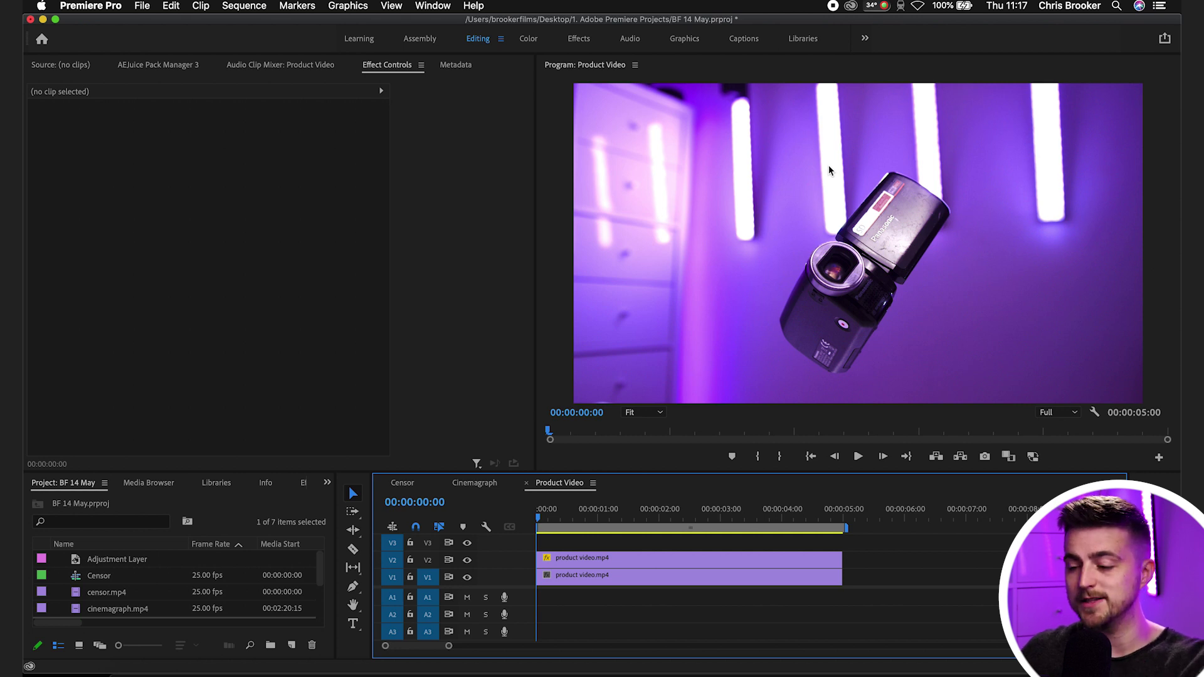
key("space")
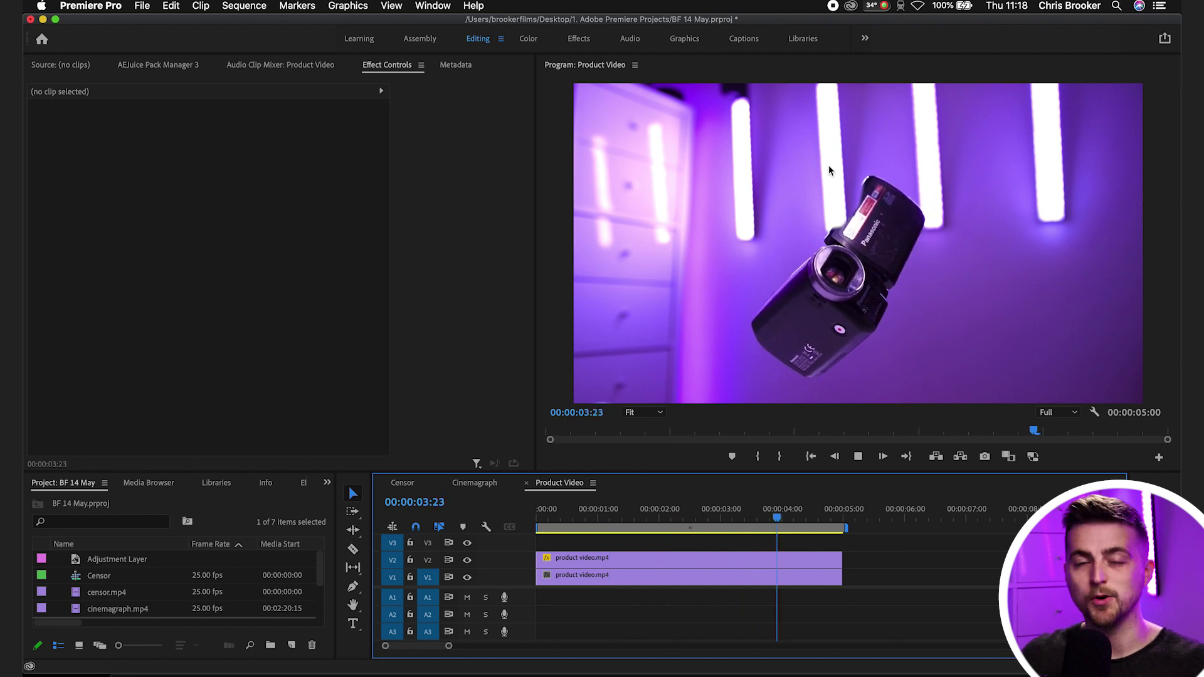
key("Home")
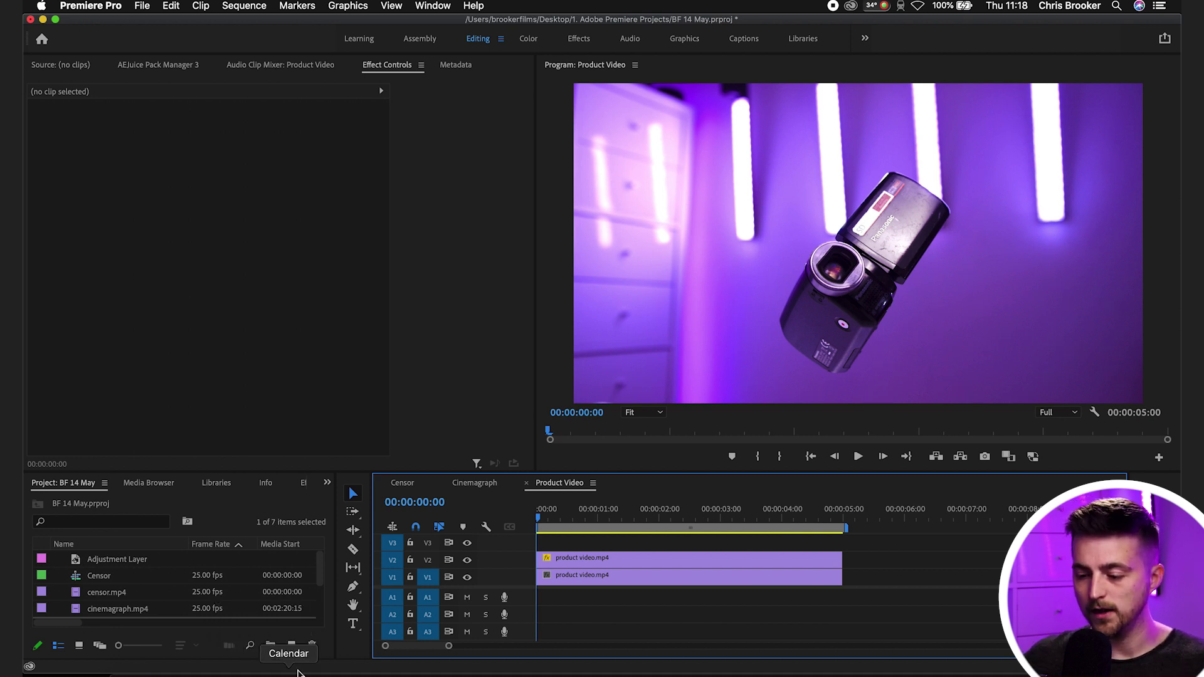
Step: Select Mask (1) on the V2 clip, start Mask Path keyframing, and zoom to 400%
left_click(597, 560)
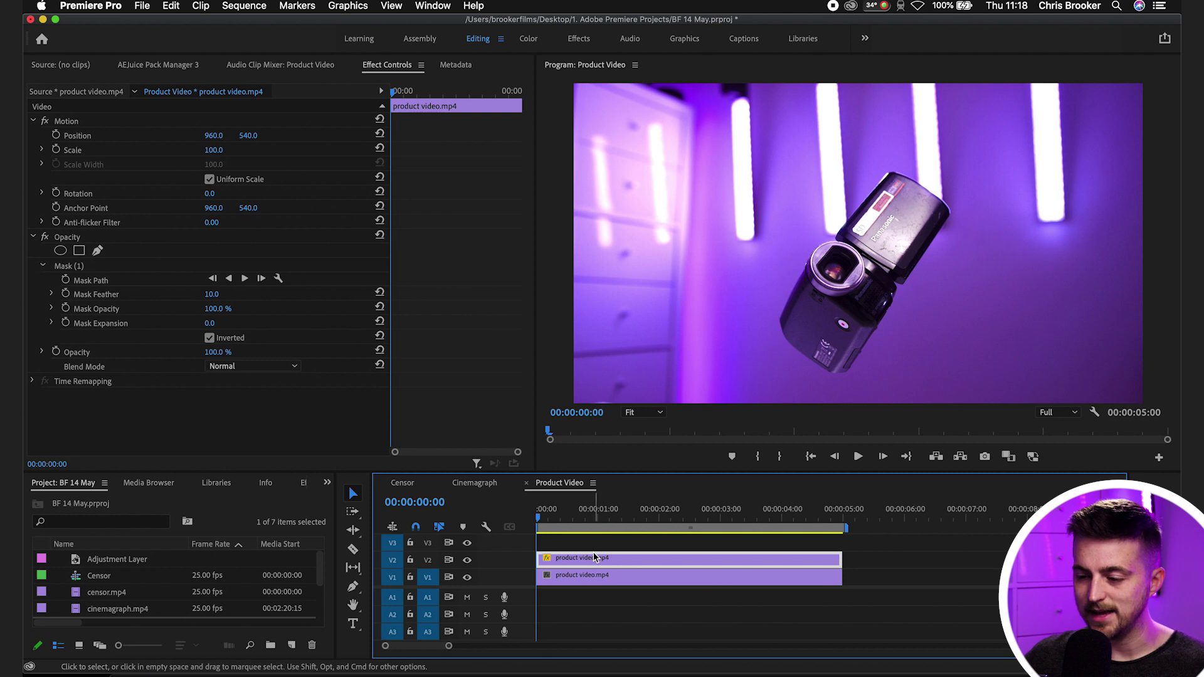
left_click(70, 269)
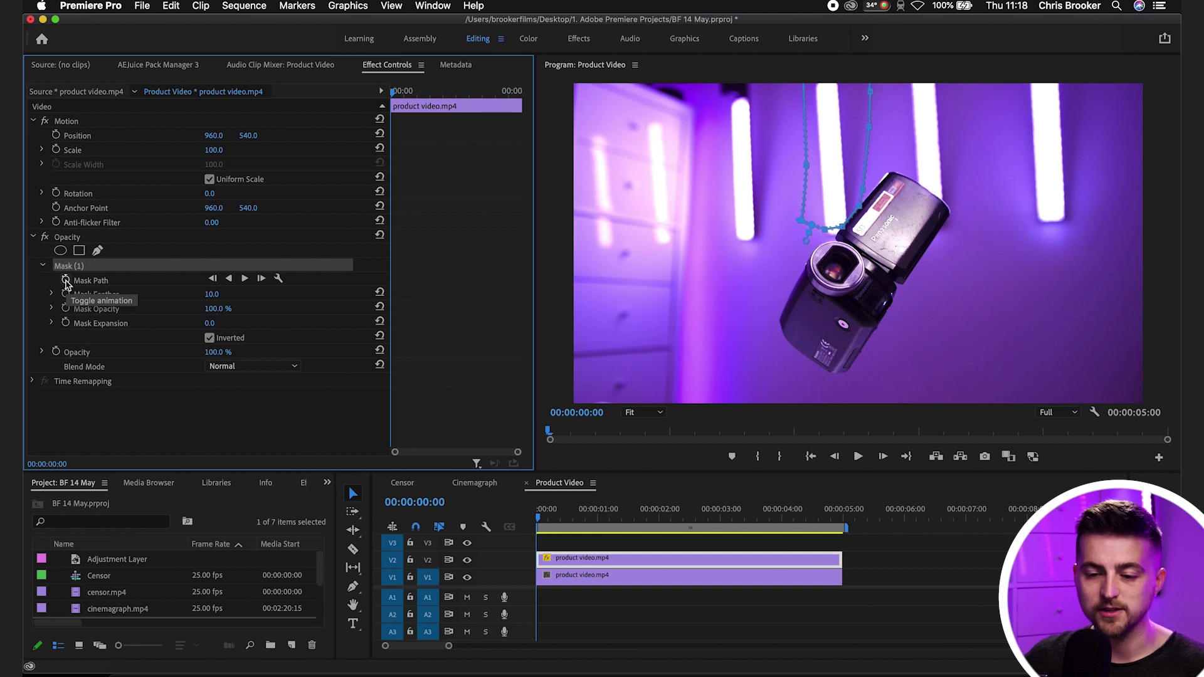
left_click(66, 280)
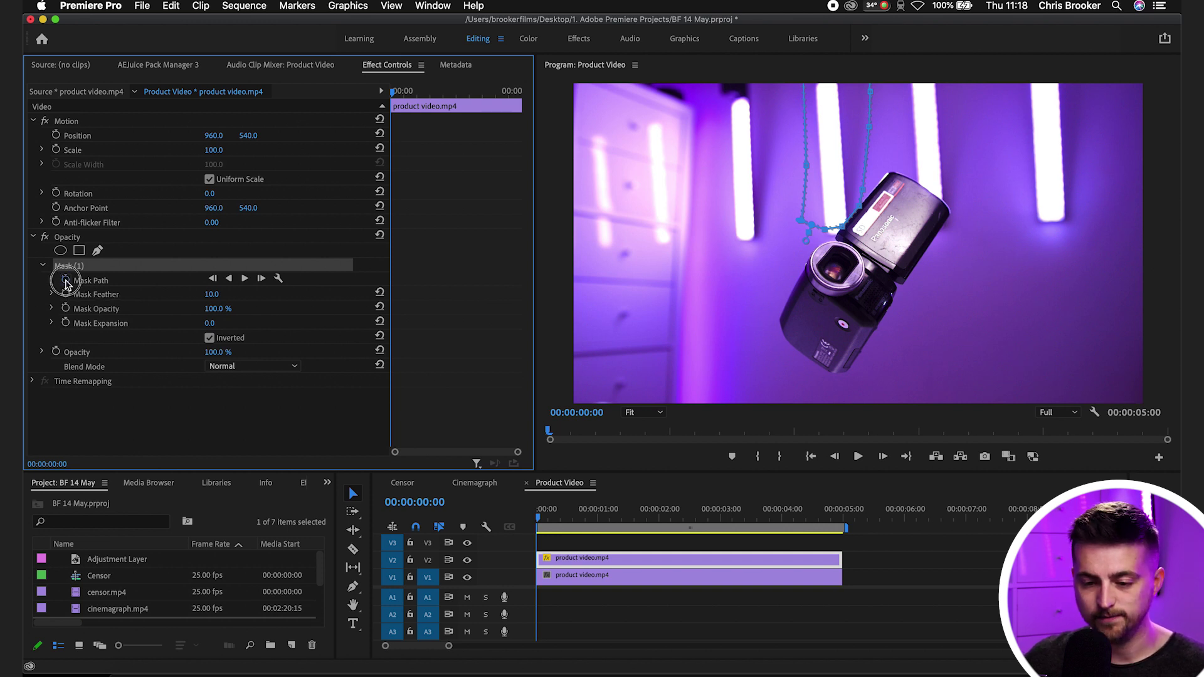
left_click(641, 411)
left_click(645, 550)
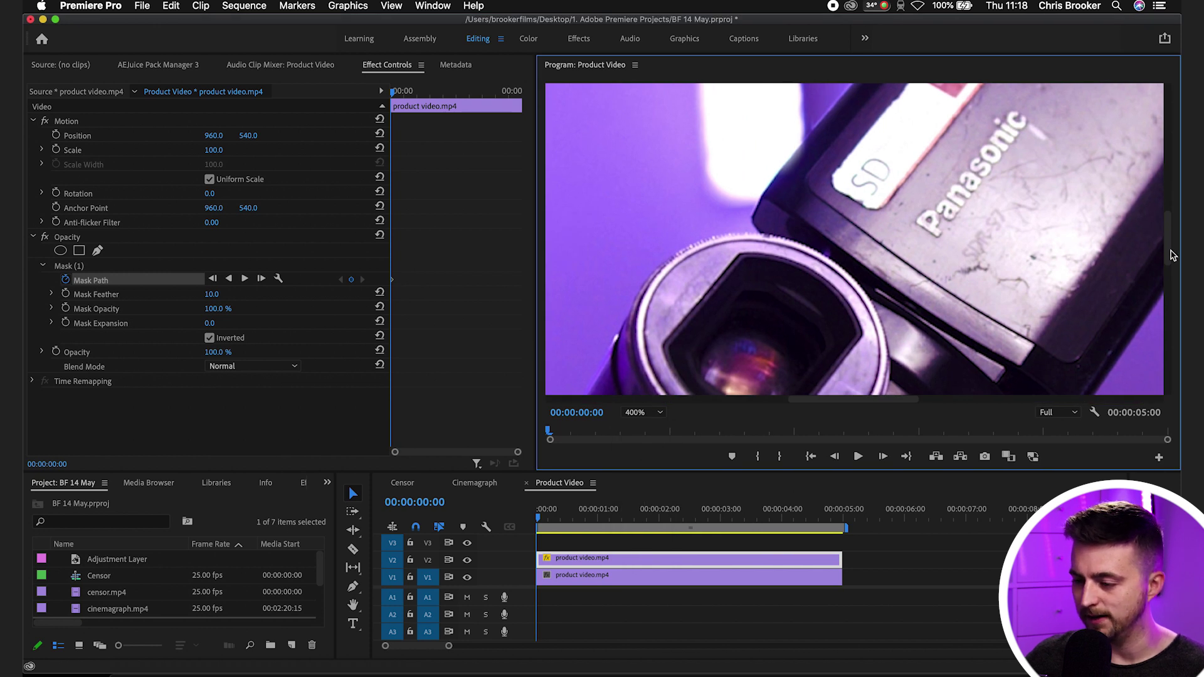
scroll(1172, 255, "up", 2)
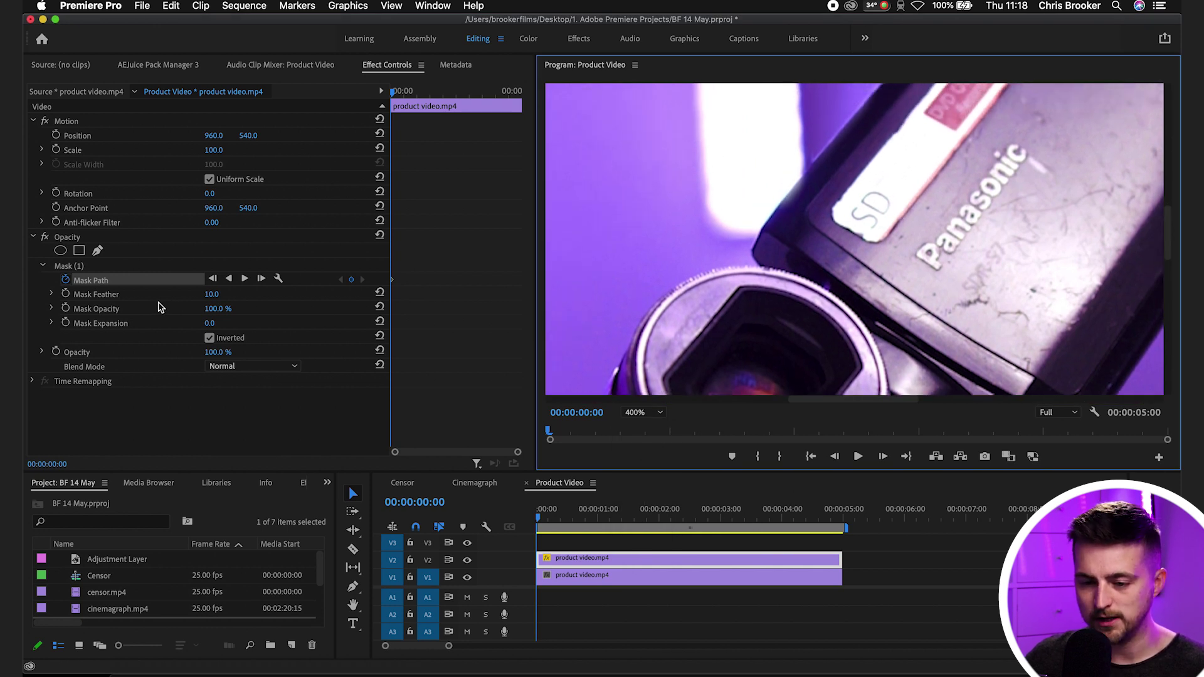
Step: Set Mask Feather to 0 and move the playhead to 00:00:01:06
left_click_drag(216, 295, 188, 296)
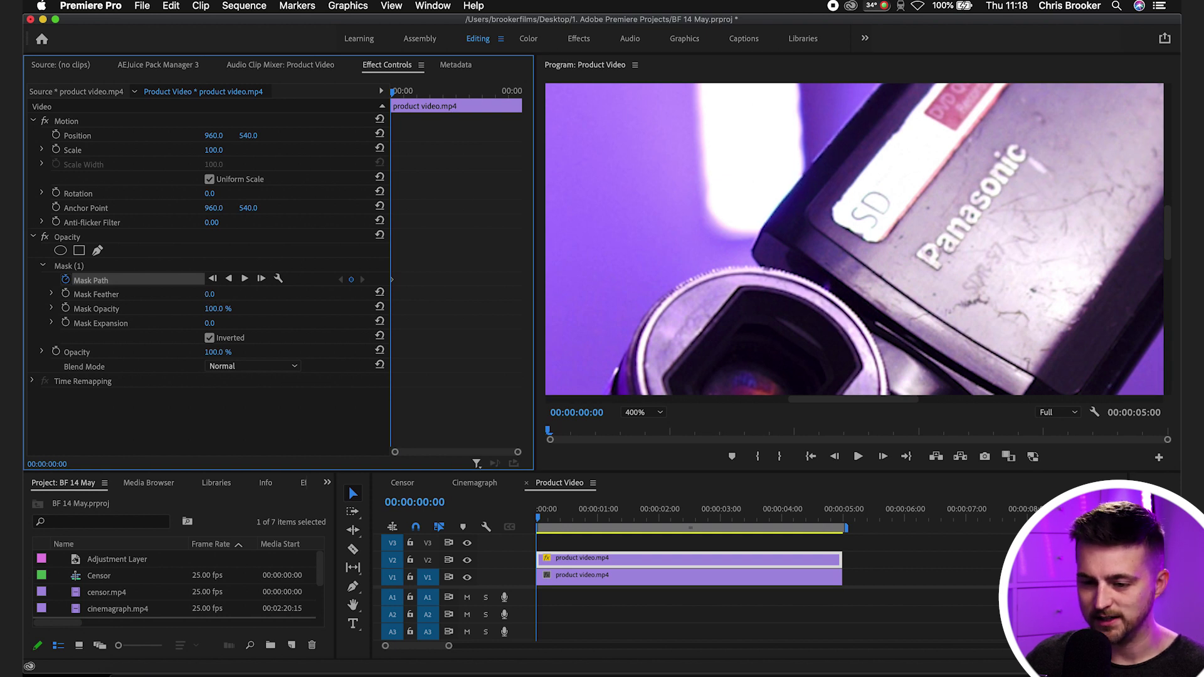
left_click(223, 290)
key("Return")
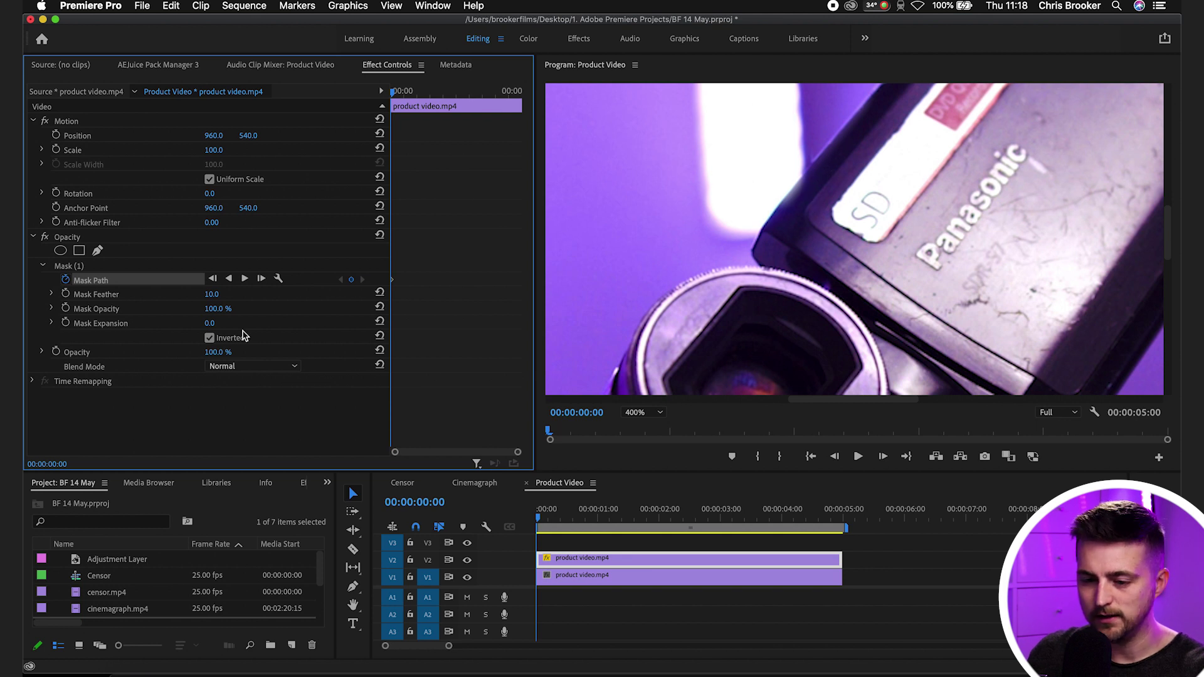
left_click(212, 294)
type("0")
key("Return")
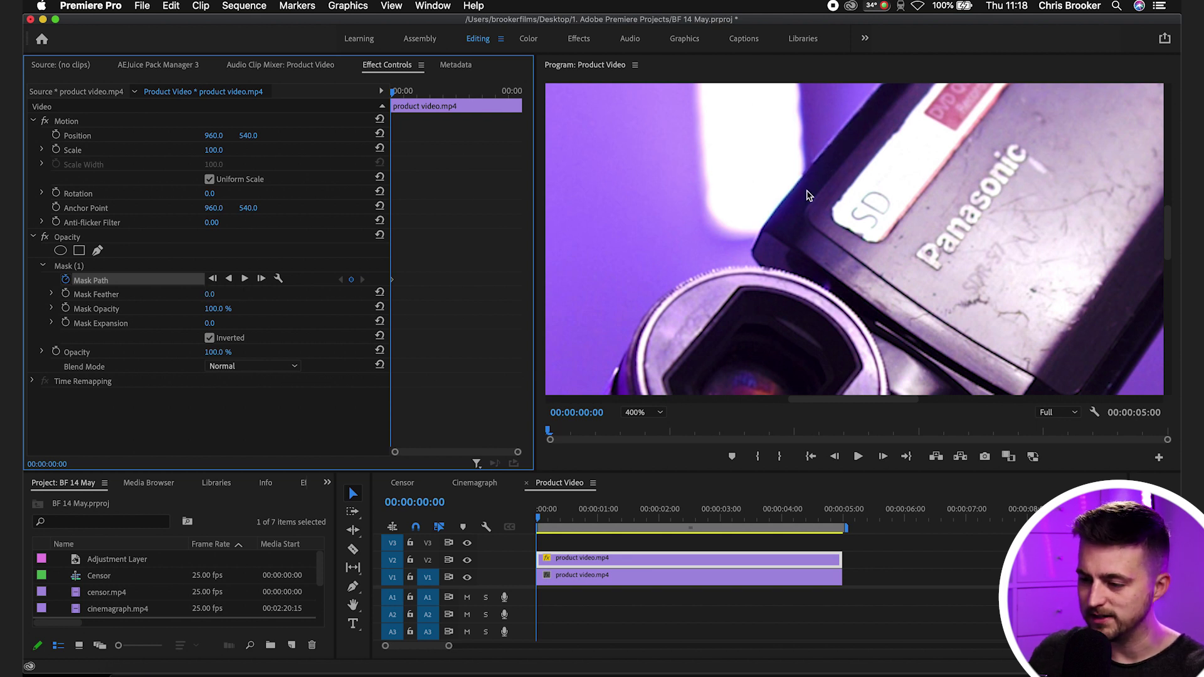
left_click_drag(565, 513, 615, 518)
scroll(810, 217, "up", 3)
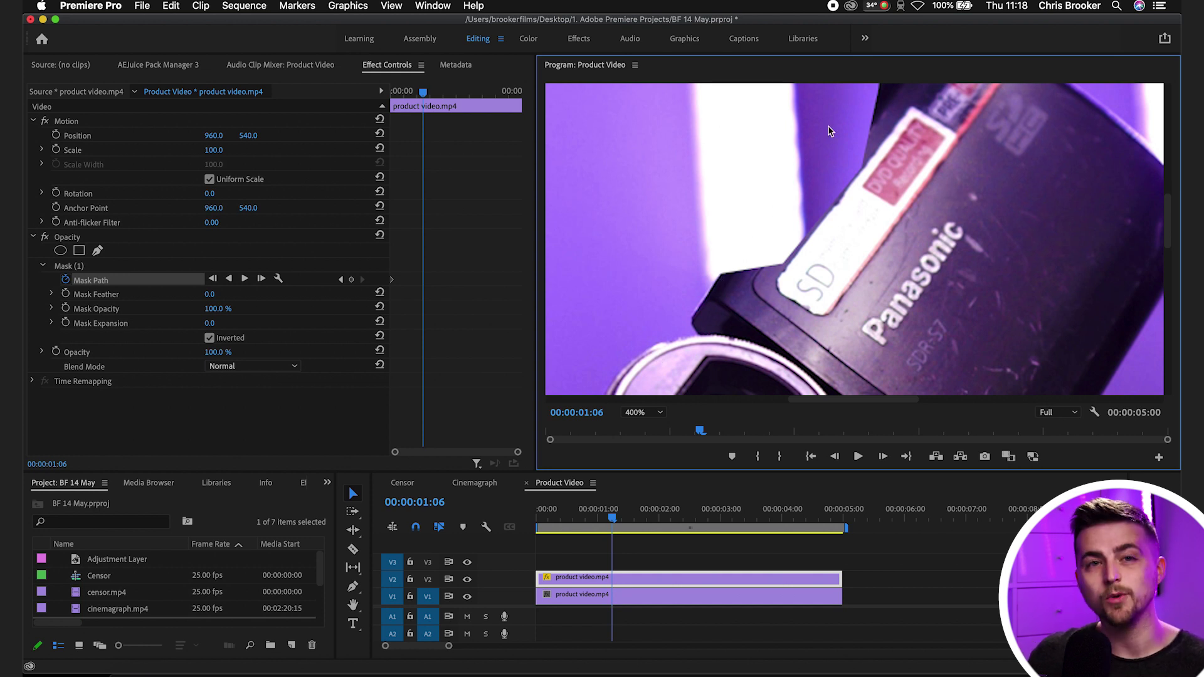
Step: Duplicate the masked clip onto track V3, aligned at the sequence start
left_click(577, 574)
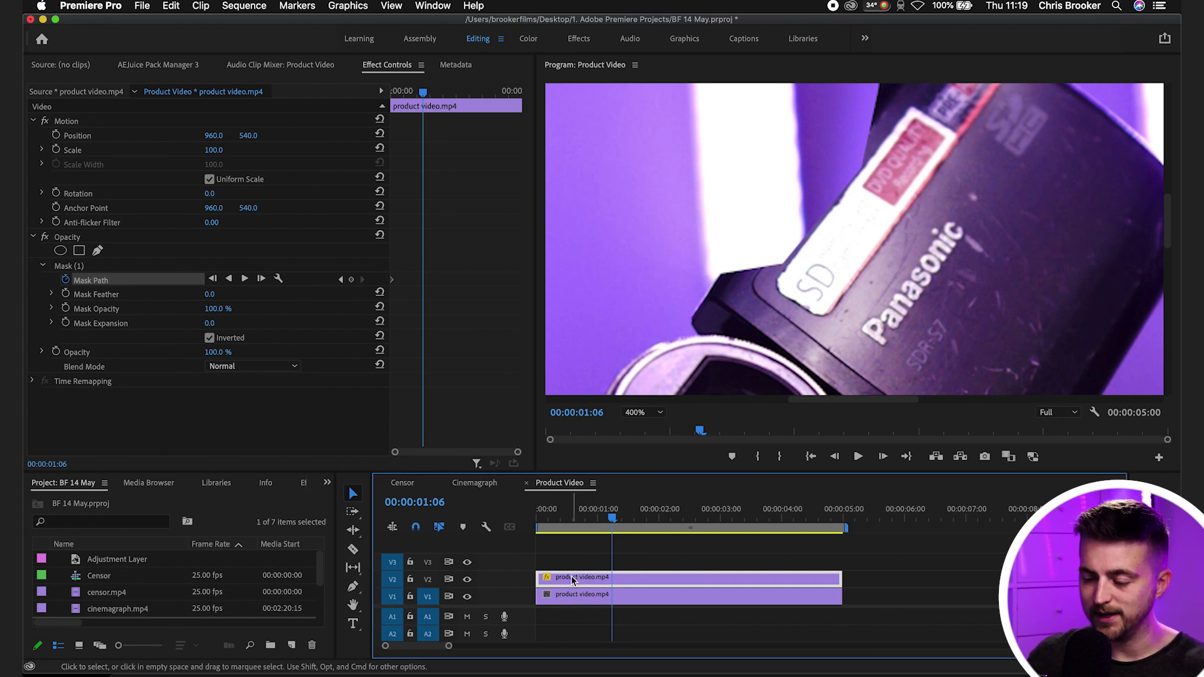
left_click_drag(572, 580, 571, 563)
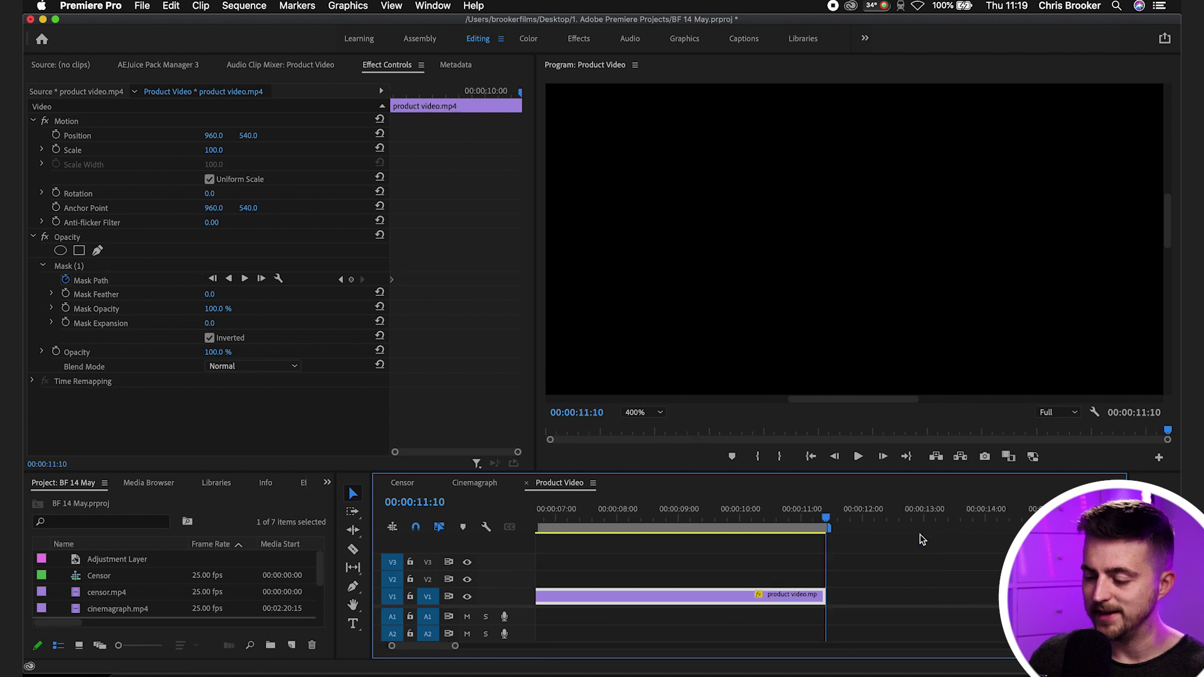
scroll(902, 552, "left", 10)
left_click_drag(964, 595, 571, 560)
left_click(578, 528)
Step: Delete Mask (1) from the clip copy on V2
left_click(566, 579)
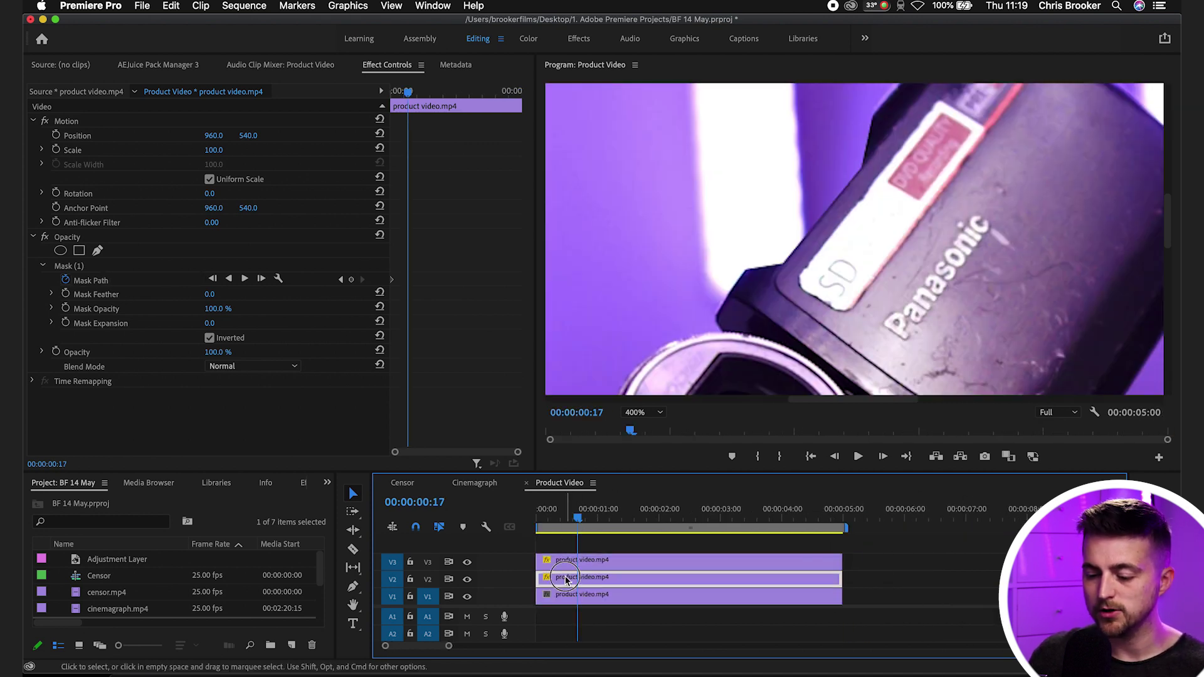
left_click(78, 268)
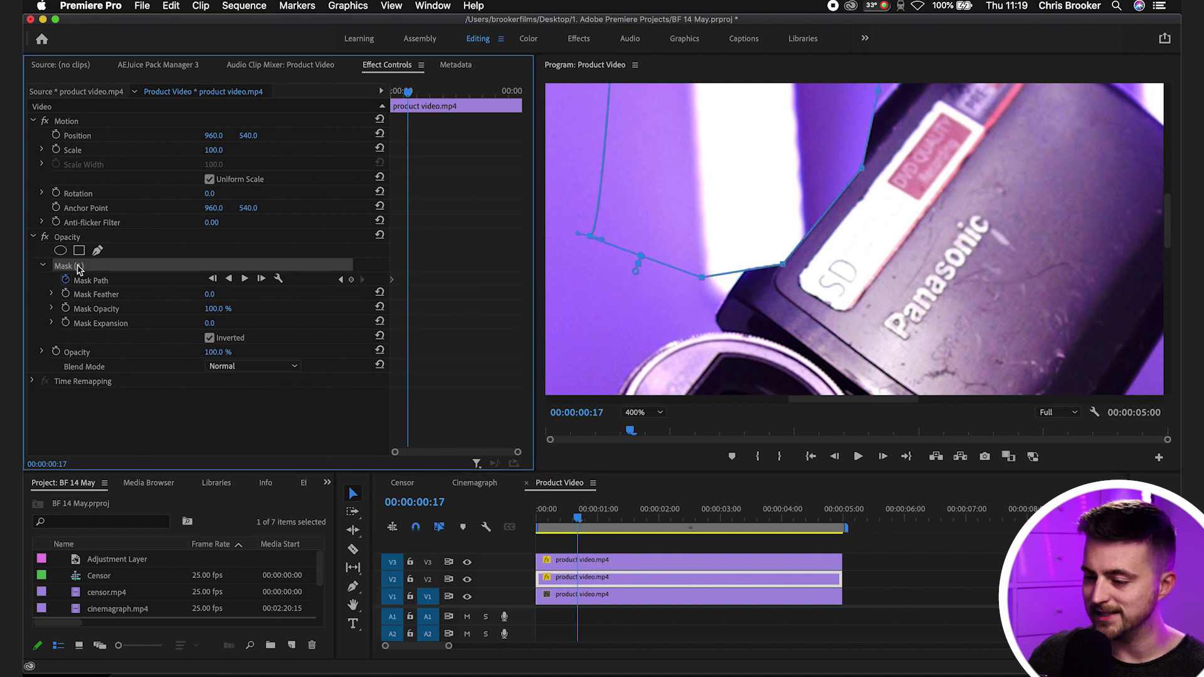
key("Delete")
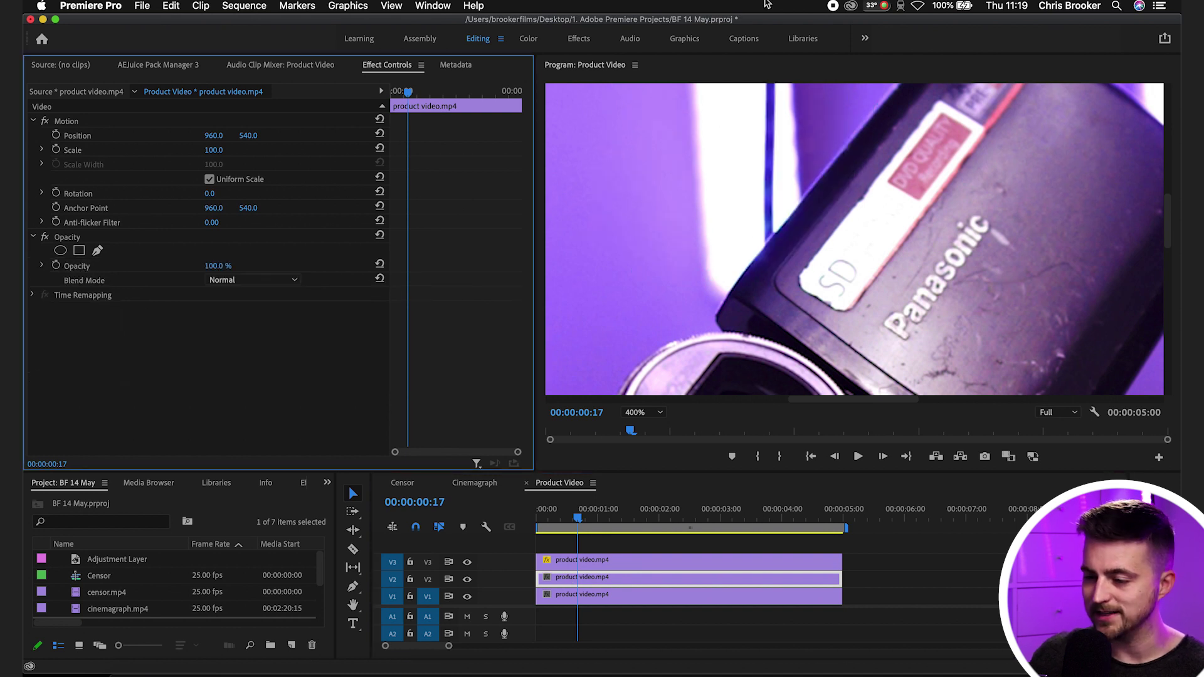
Step: On the V3 clip, reposition the mask at 0, 01:03, 01:18 and 02:06 to track the cable
left_click(572, 560)
mouse_move(577, 521)
left_mouse_down()
mouse_move(525, 532)
mouse_move(568, 519)
left_mouse_up()
left_click_drag(769, 229, 756, 227)
left_click_drag(568, 517, 605, 515)
left_click_drag(739, 202, 703, 201)
left_click_drag(605, 512, 642, 509)
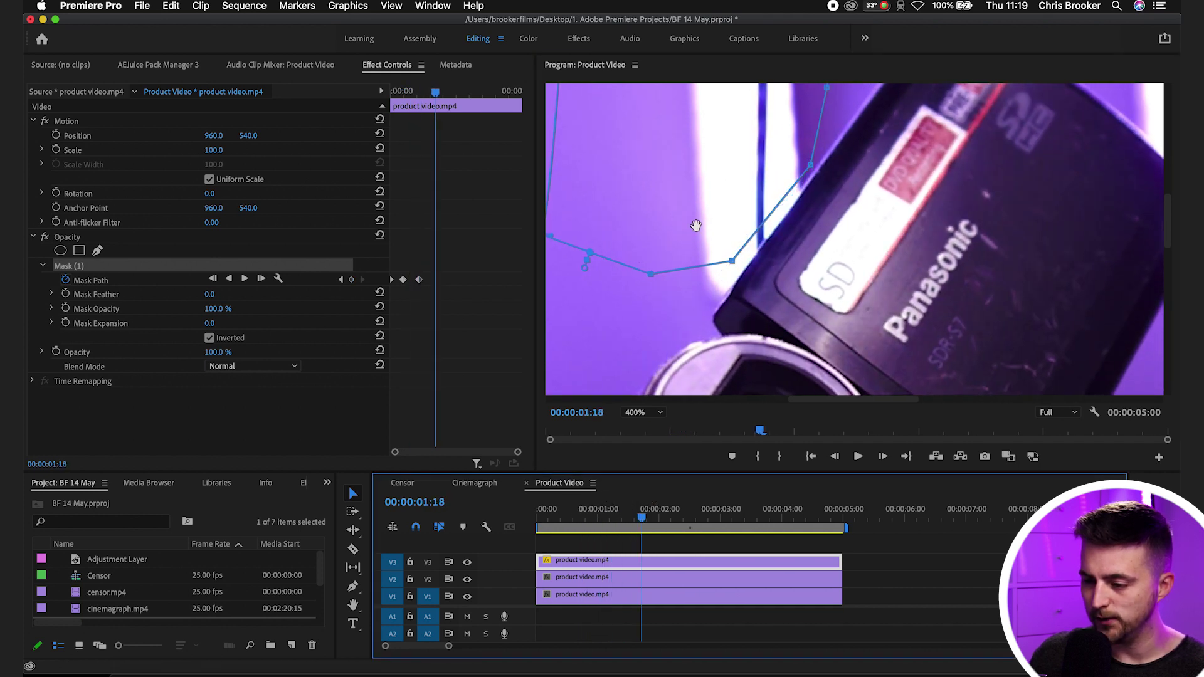
left_click_drag(700, 227, 706, 232)
left_click_drag(660, 509, 673, 510)
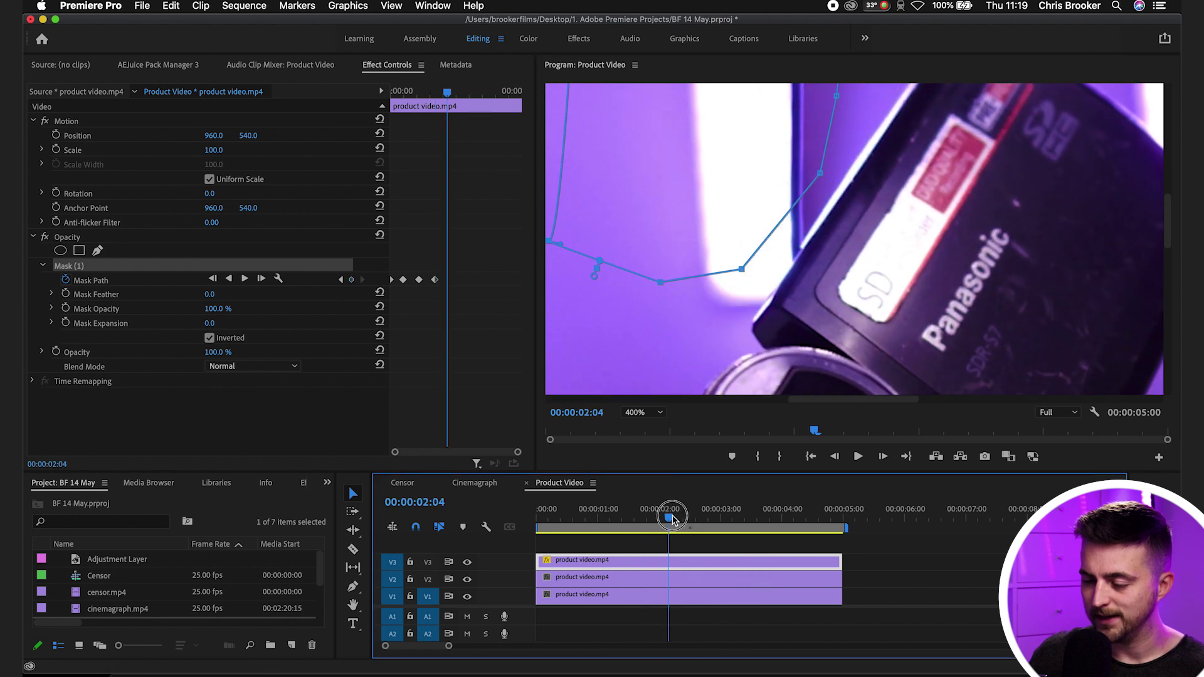
left_click_drag(693, 230, 713, 246)
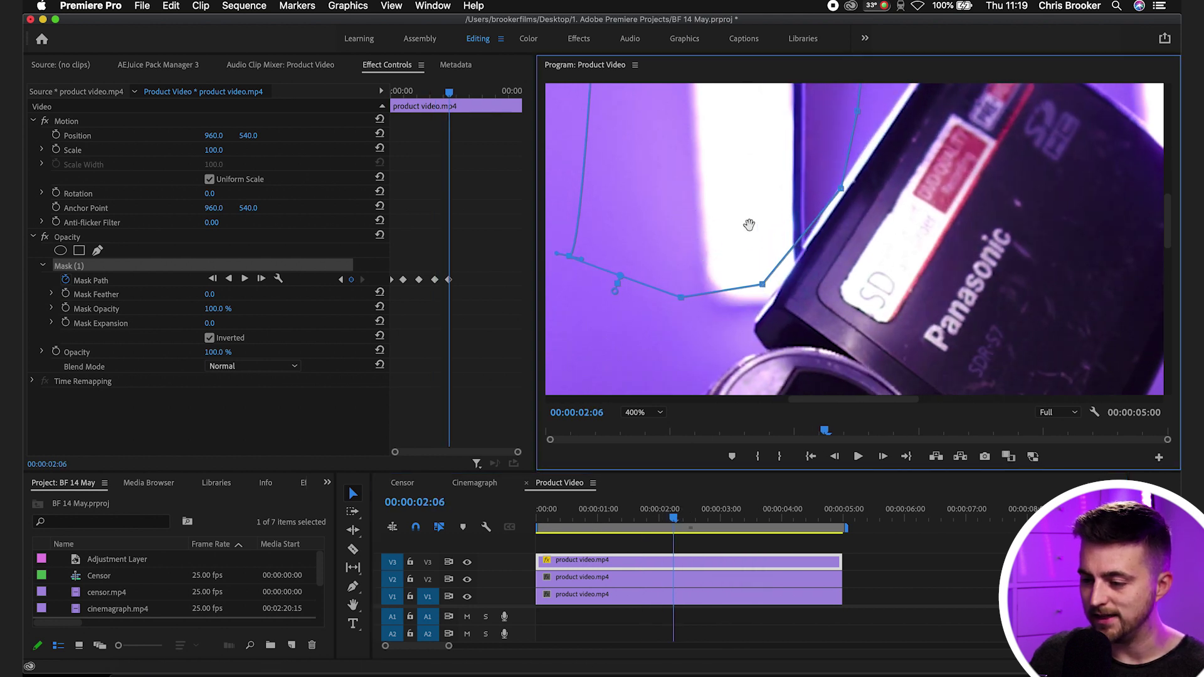
left_click_drag(764, 284, 770, 290)
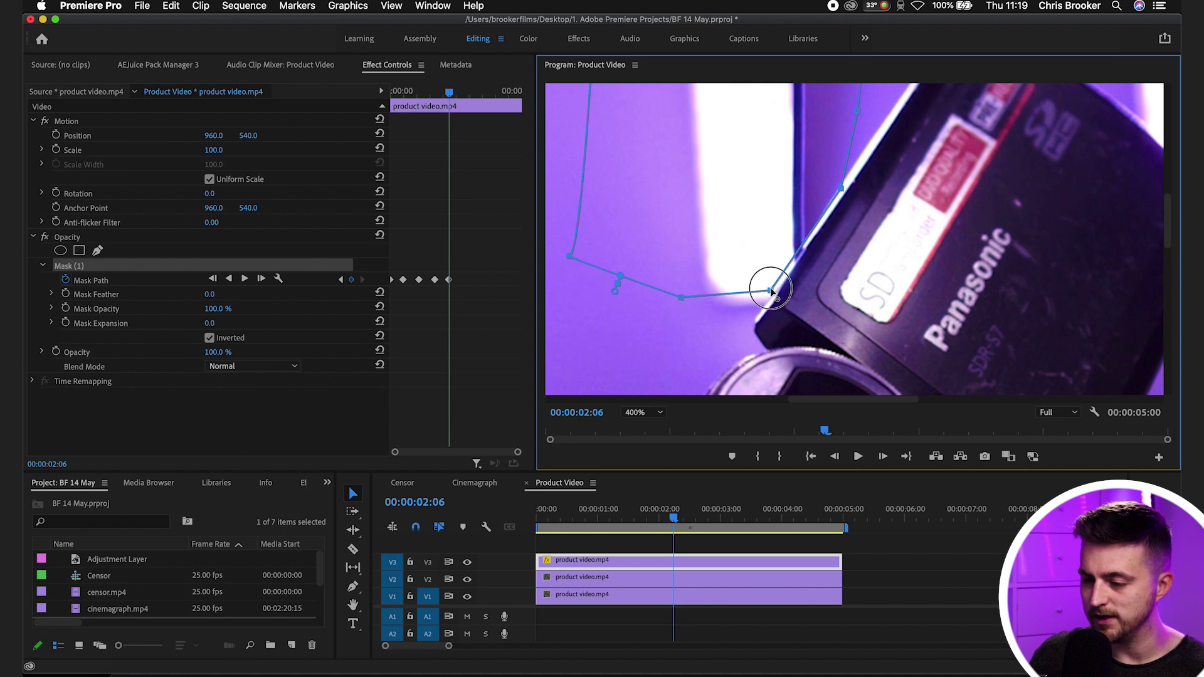
left_click_drag(673, 519, 703, 518)
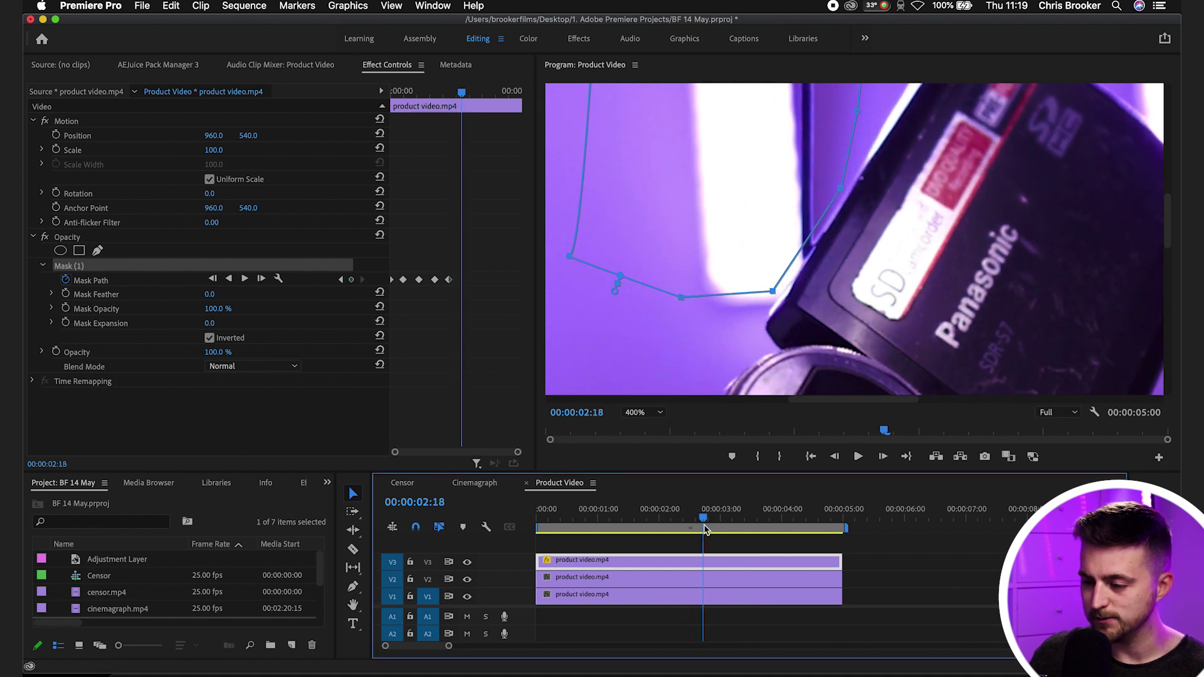
left_click(736, 235)
Step: Review from near the start, nudging the mask down and checking 00:00:01:10 and 00:00:01:23
left_click(759, 544)
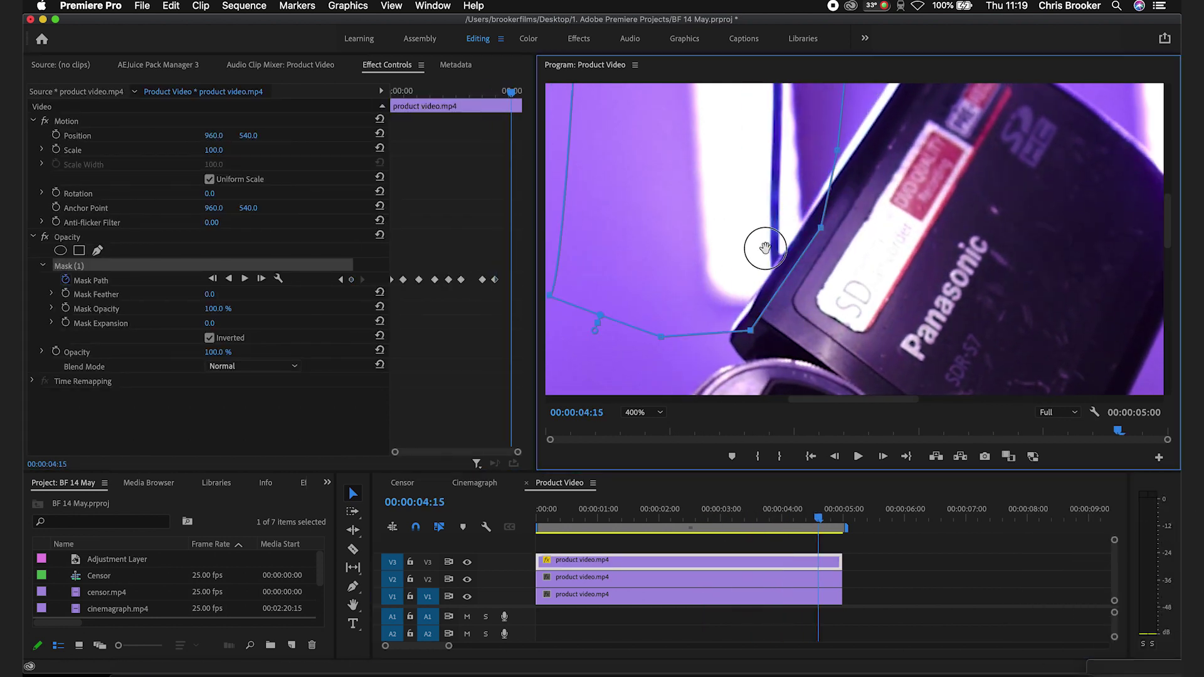
left_click_drag(753, 502, 563, 519)
left_click_drag(783, 182, 782, 188)
left_click_drag(561, 518, 765, 510)
left_click(720, 199)
Step: Check the mask at 00:00:03:18, fit the monitor, and delete the unmasked V2 copy
left_click(753, 207)
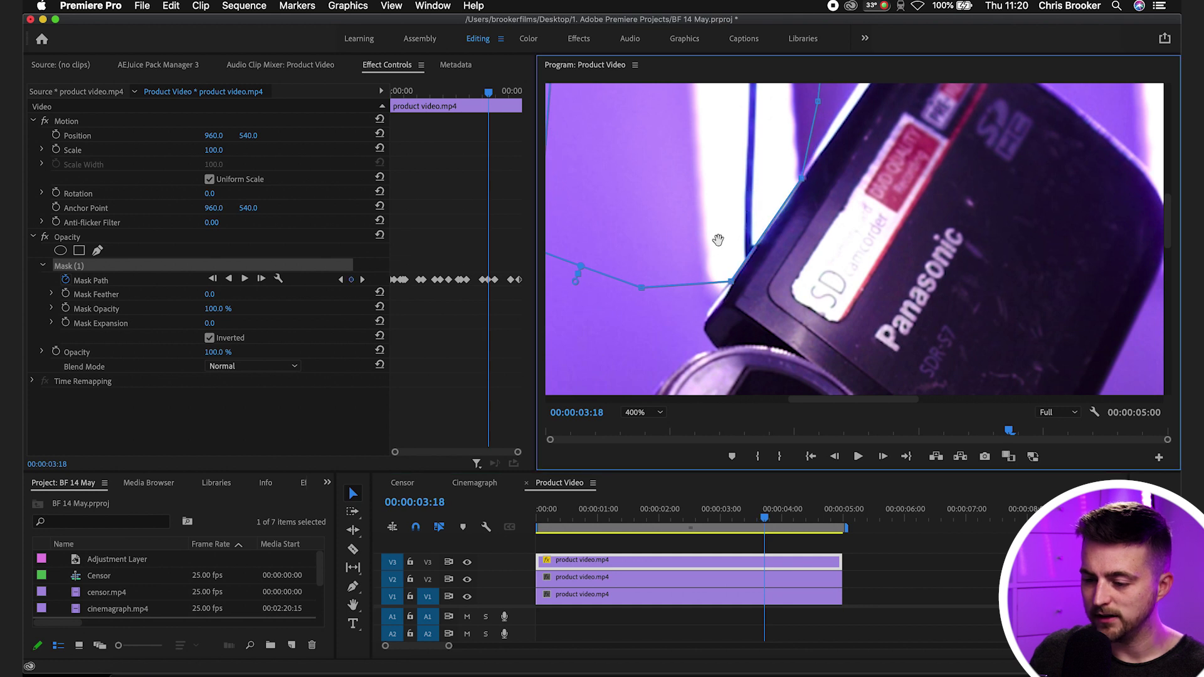
left_click(642, 412)
left_click(644, 433)
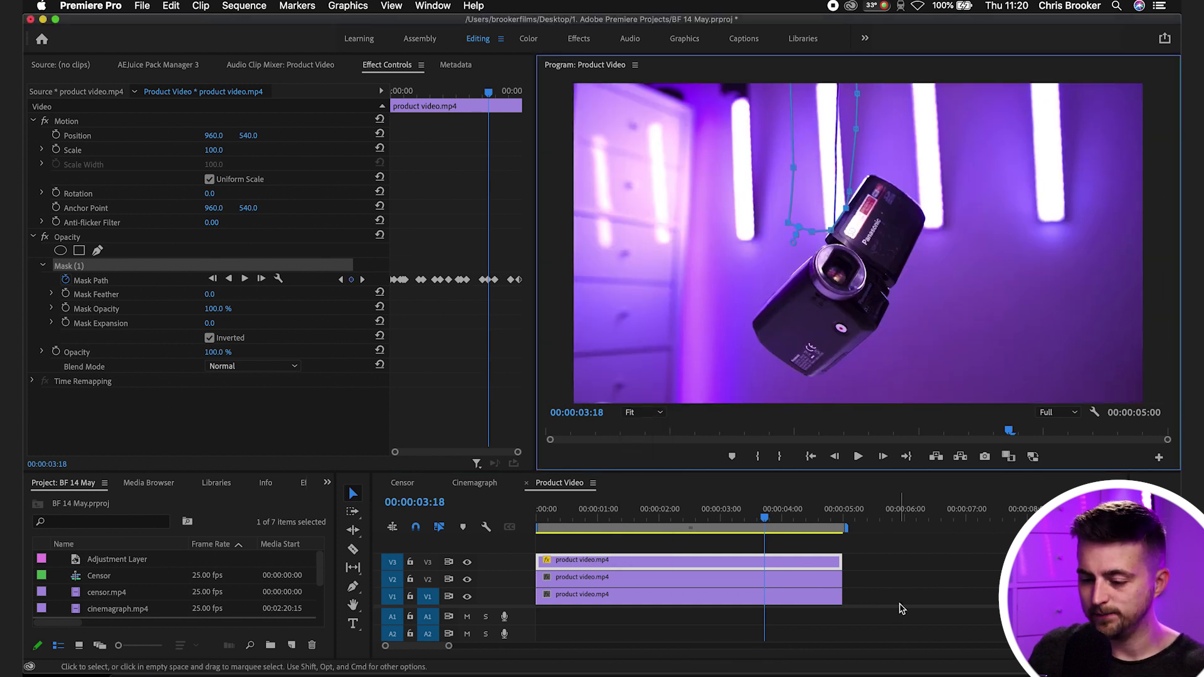
left_click(687, 582)
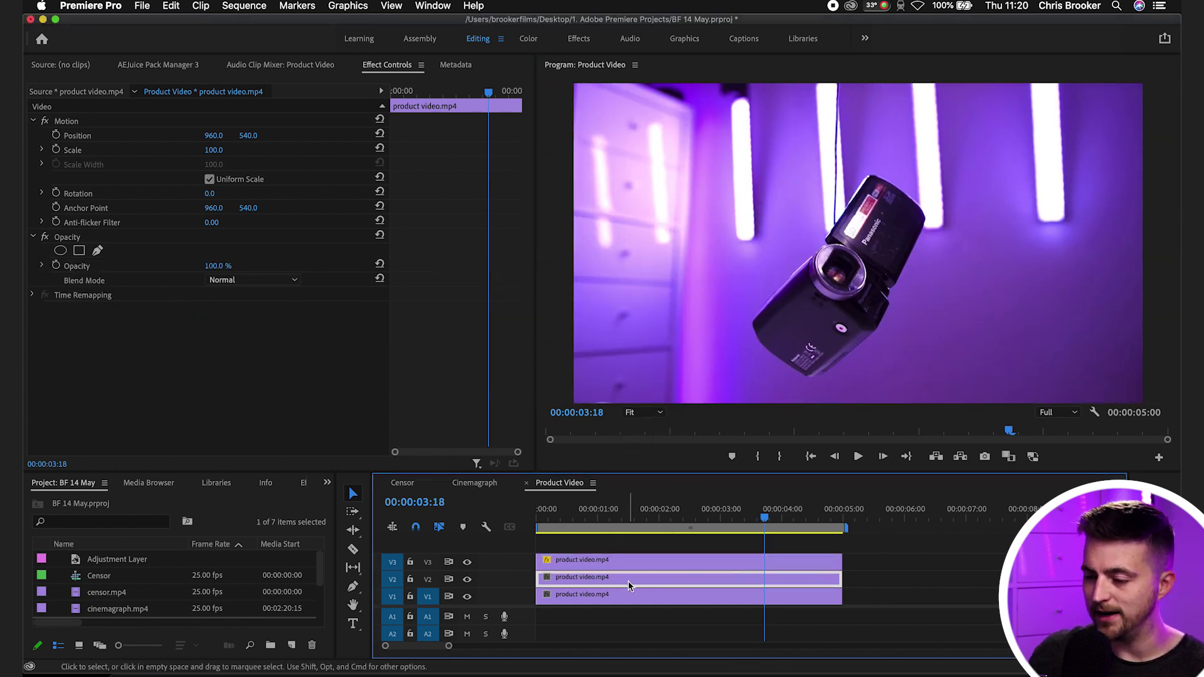
key("Delete")
Step: Move the masked clip down onto V2 and play back the cable-free result from the start
mouse_move(613, 568)
left_mouse_down()
mouse_move(603, 565)
mouse_move(604, 583)
left_mouse_up()
left_click_drag(611, 514, 455, 535)
key("space")
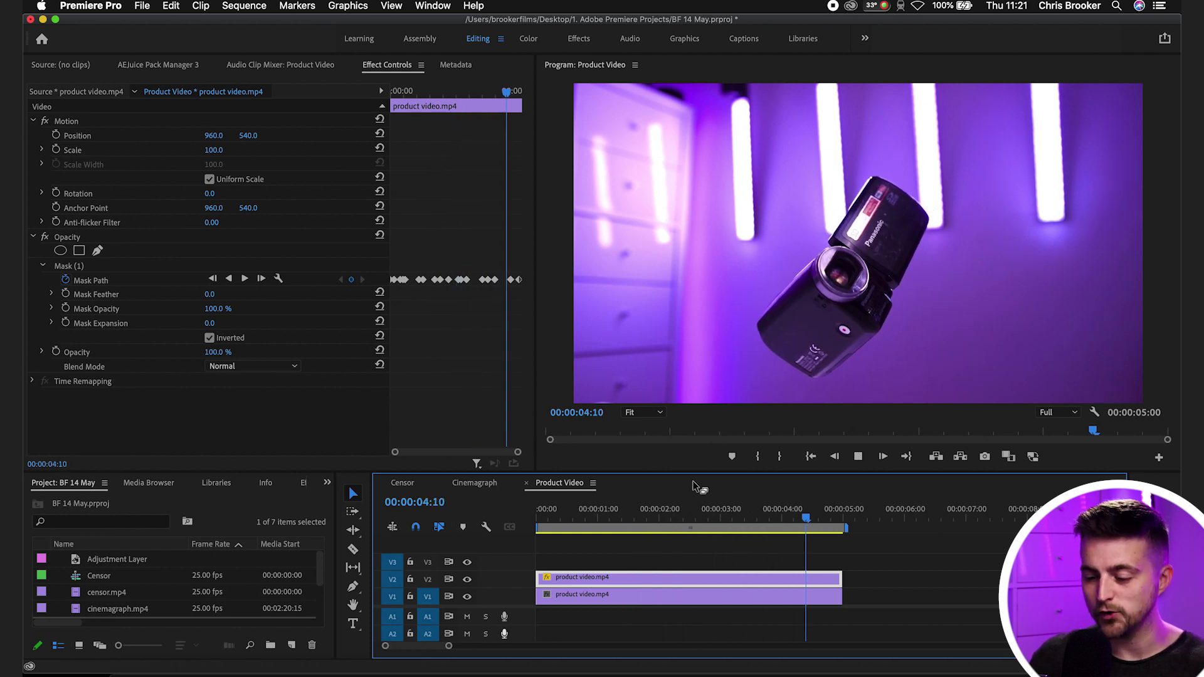
key("space")
left_click_drag(630, 545, 567, 602)
Step: Nest the two selected clips into Nested Sequence 01
right_click(569, 595)
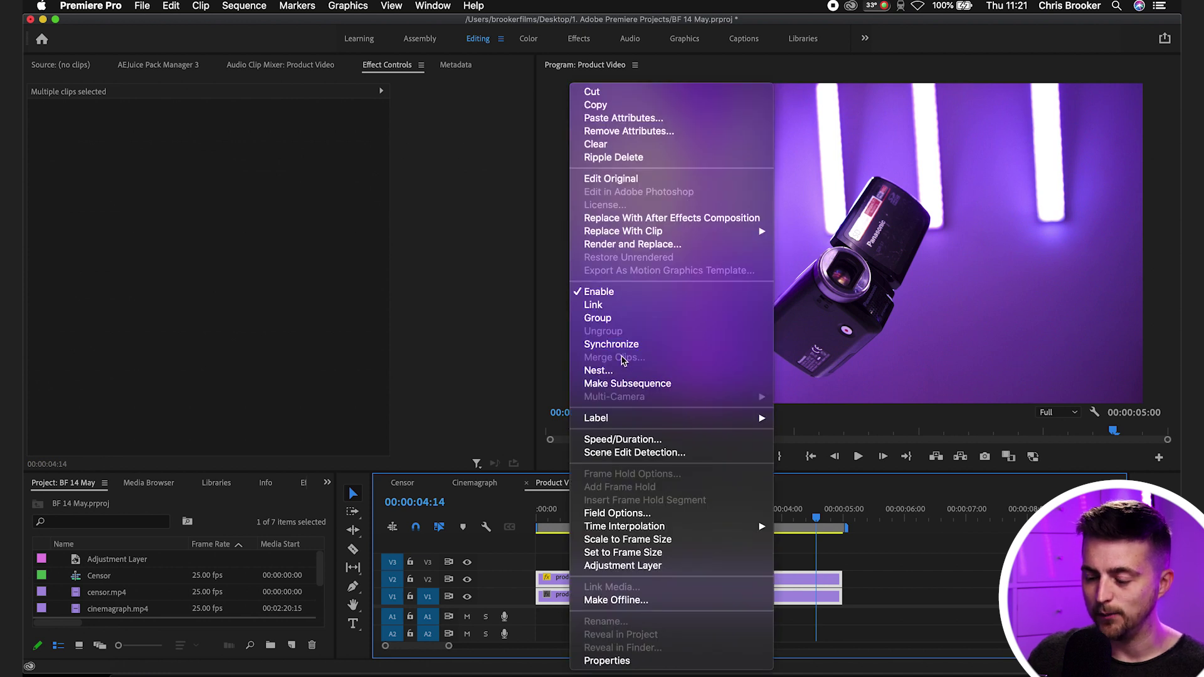
left_click(608, 370)
left_click(608, 369)
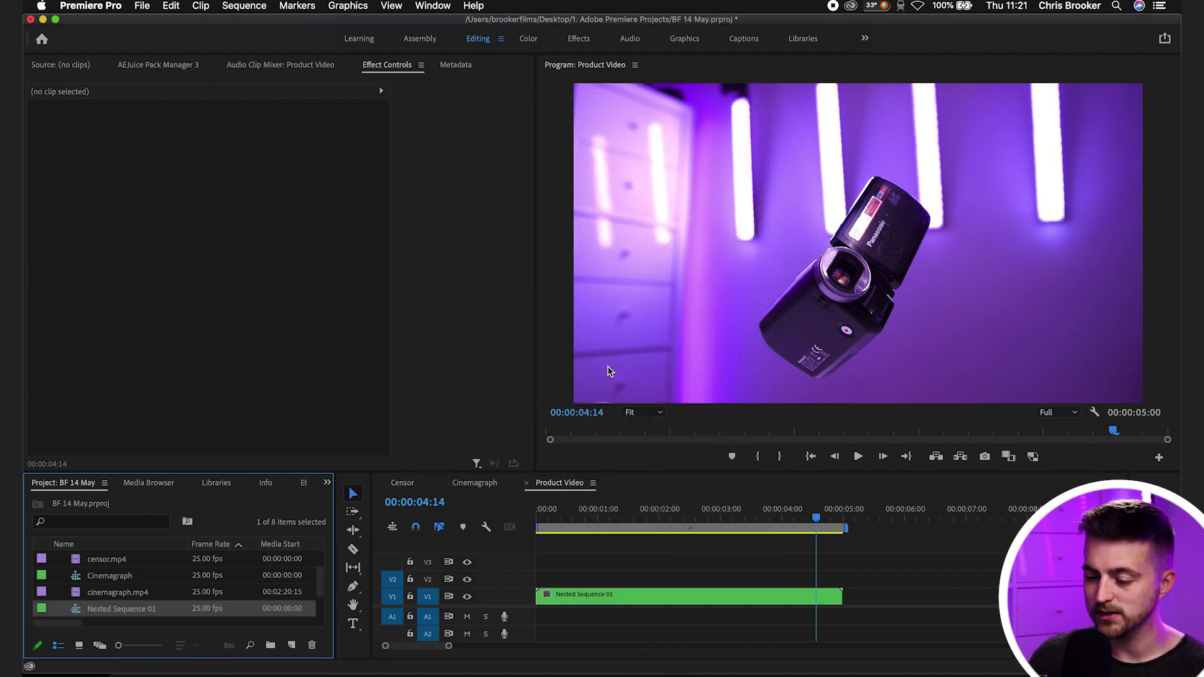
left_click(585, 596)
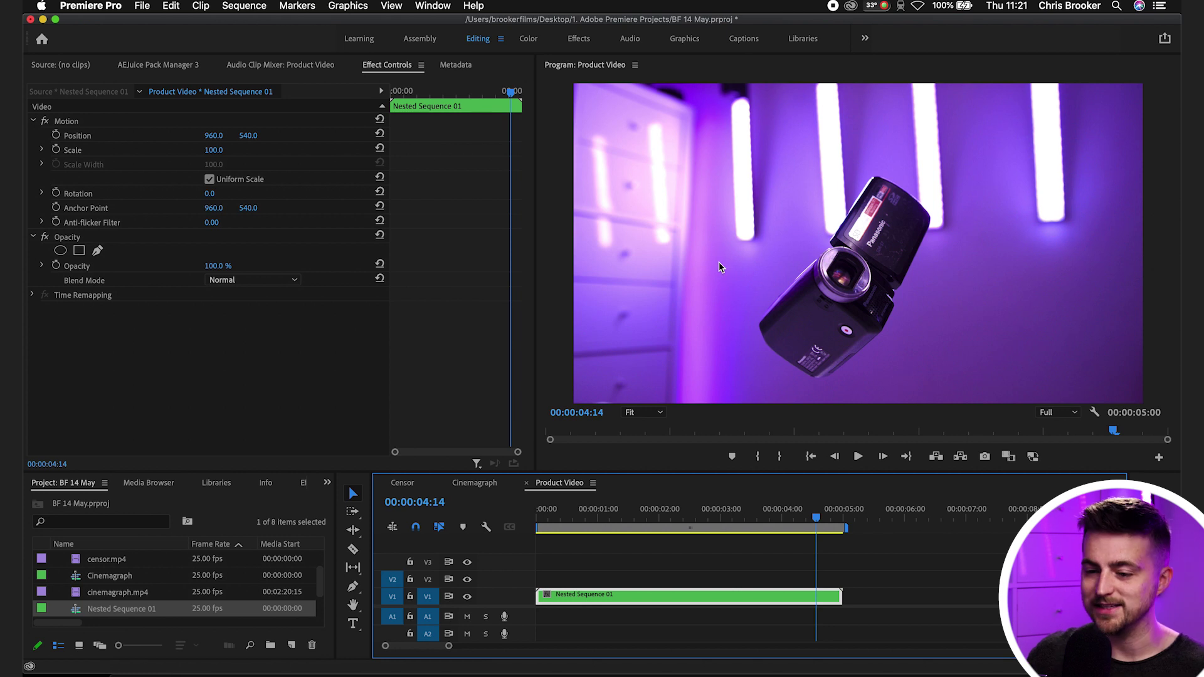
Step: Keyframe Position and Scale from the start, ending at Scale 128 and Position Y 400, then play
left_click(392, 91)
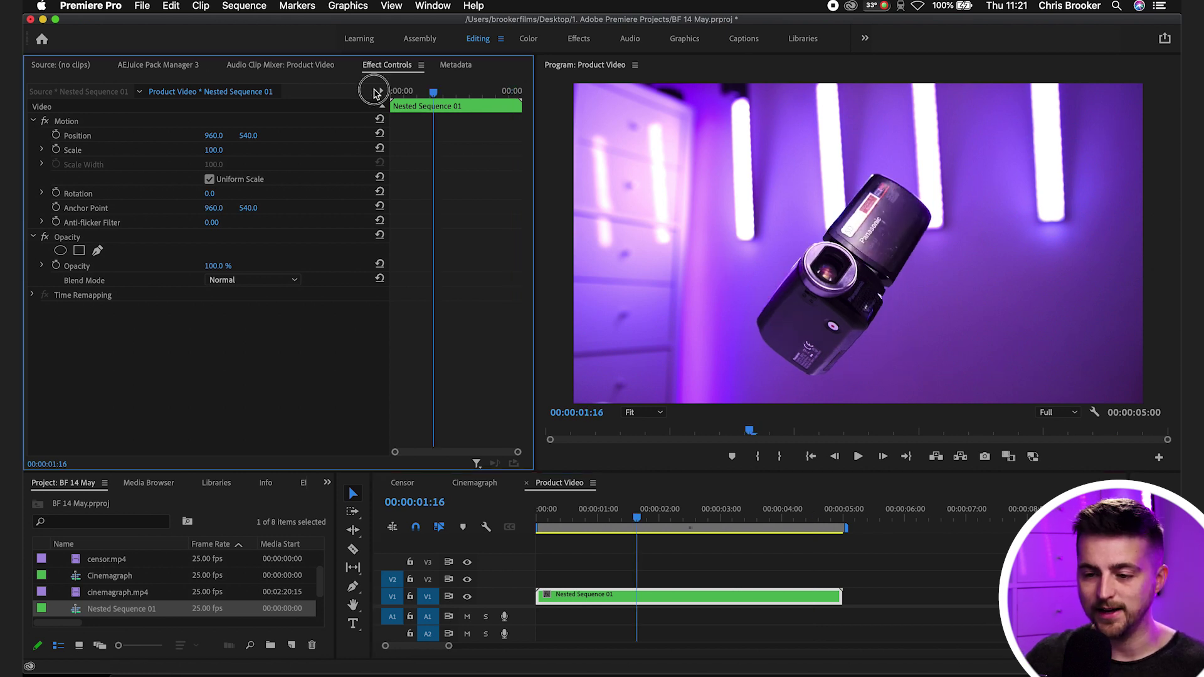
left_click(56, 150)
left_click(55, 134)
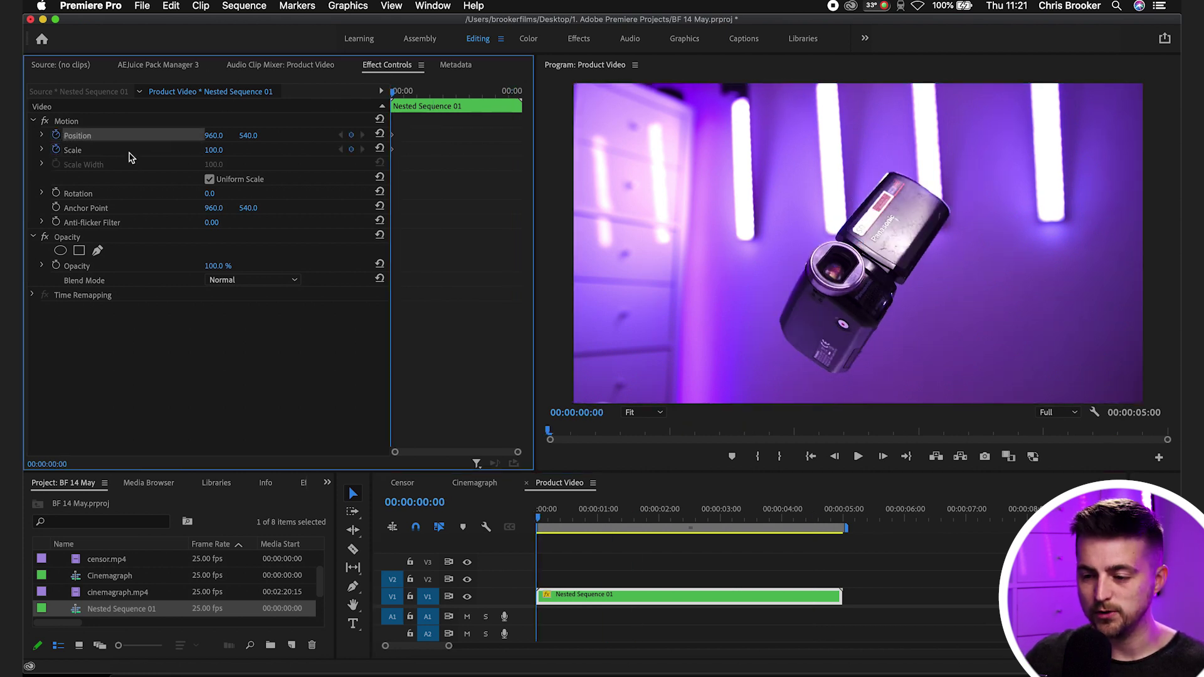
left_click_drag(483, 96, 518, 94)
left_click_drag(214, 150, 156, 135)
left_click_drag(516, 142, 519, 141)
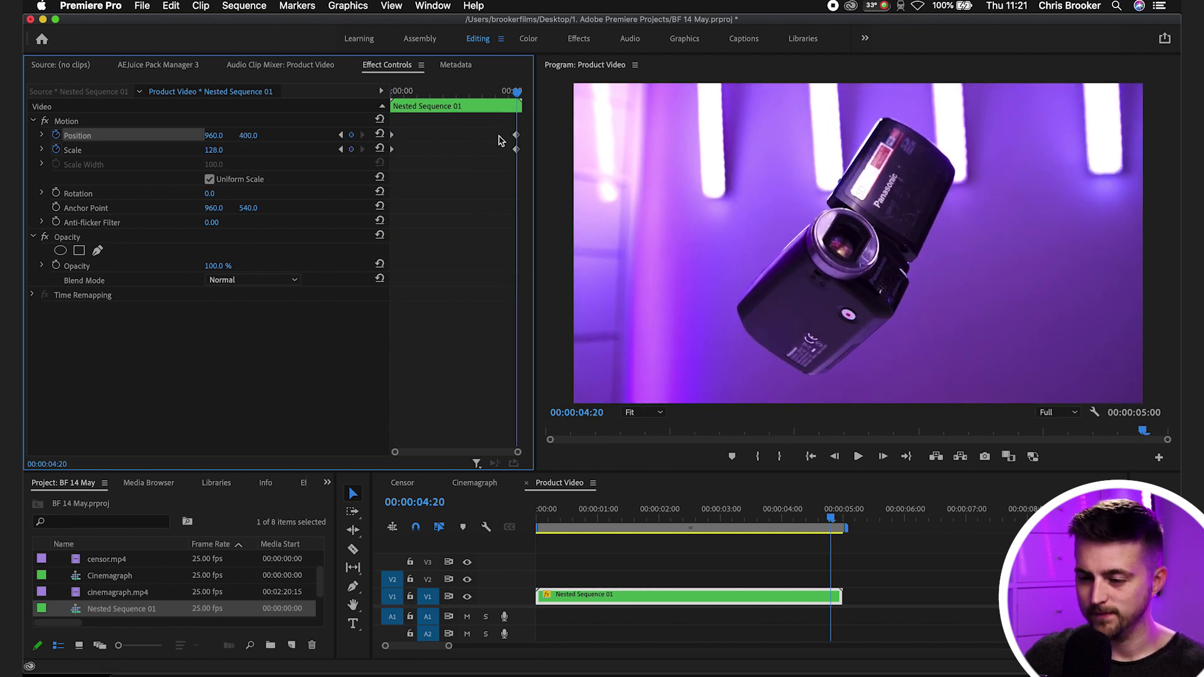
left_click(596, 515)
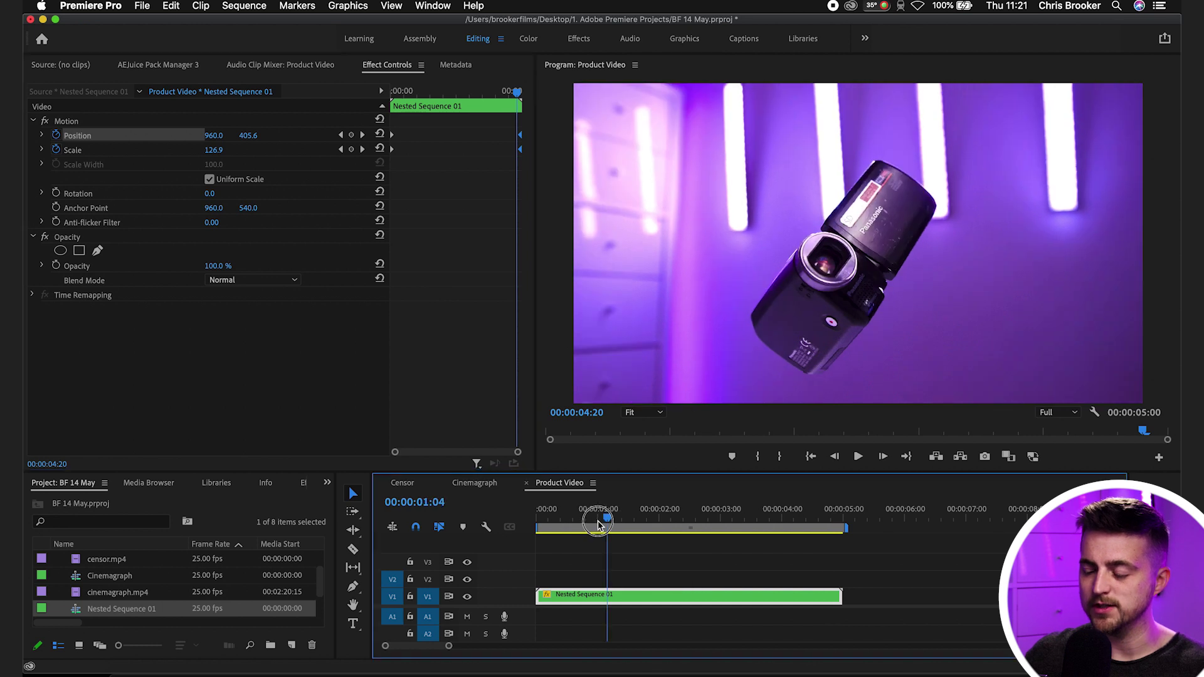
key("space")
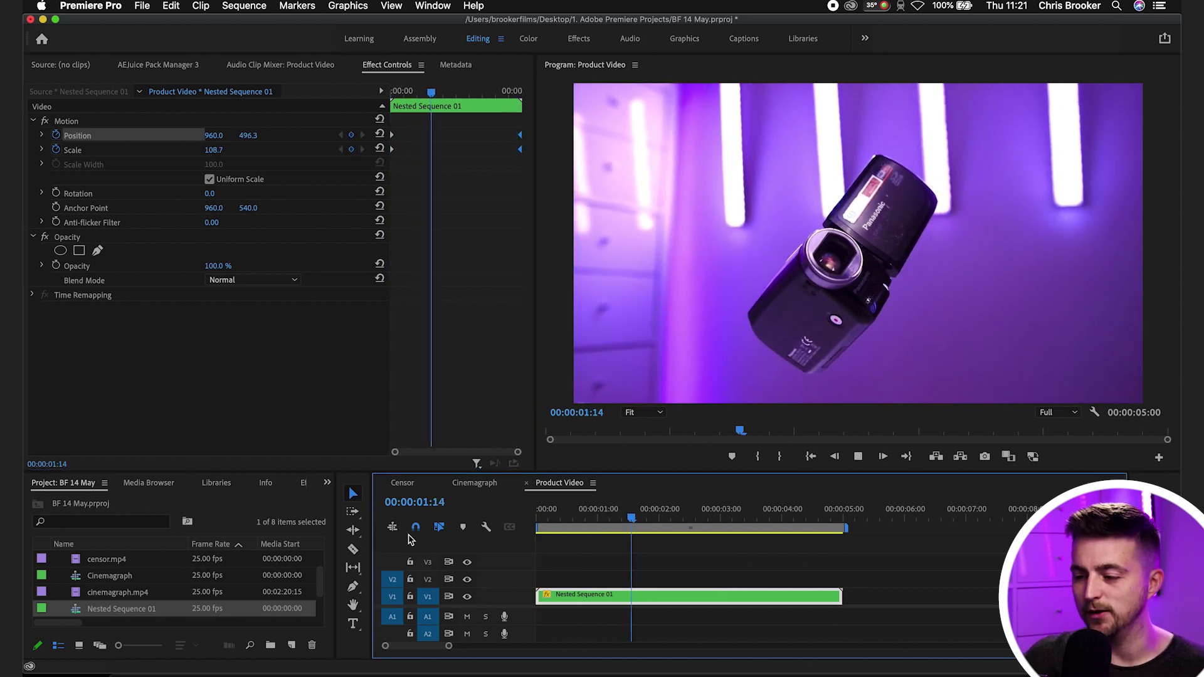